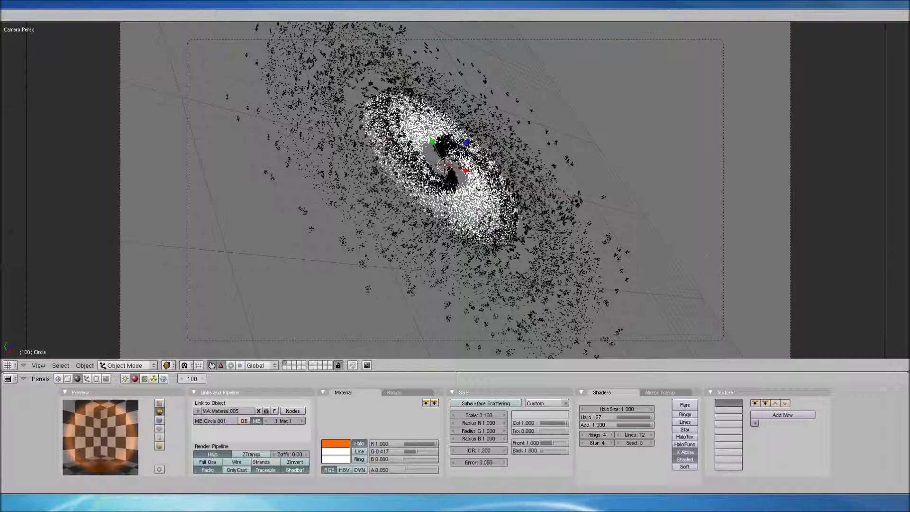
Step: Add a mesh circle with 32 vertices and a radius of 1.00 at the galaxy's centre, working in orthographic view
middle_click_drag(707, 255, 520, 345)
middle_click_drag(485, 297, 648, 228)
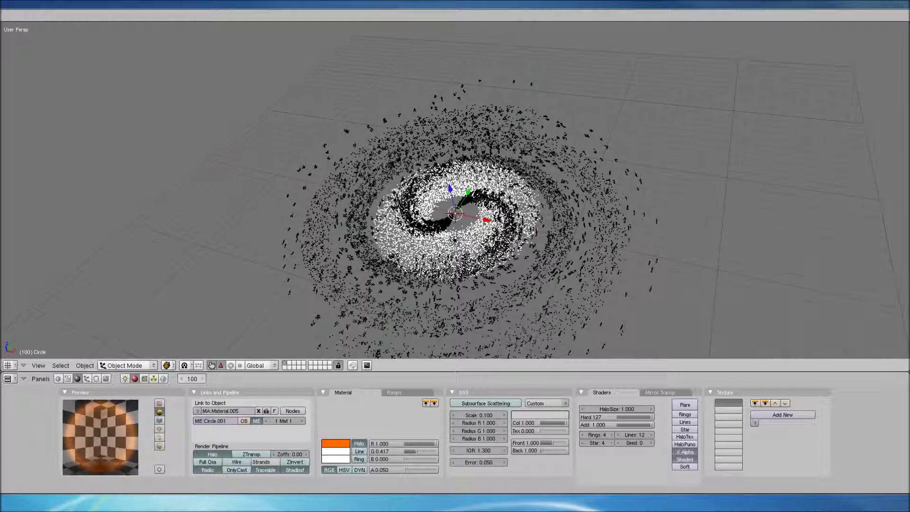
key("KP_7")
scroll(454, 196, "down", 2)
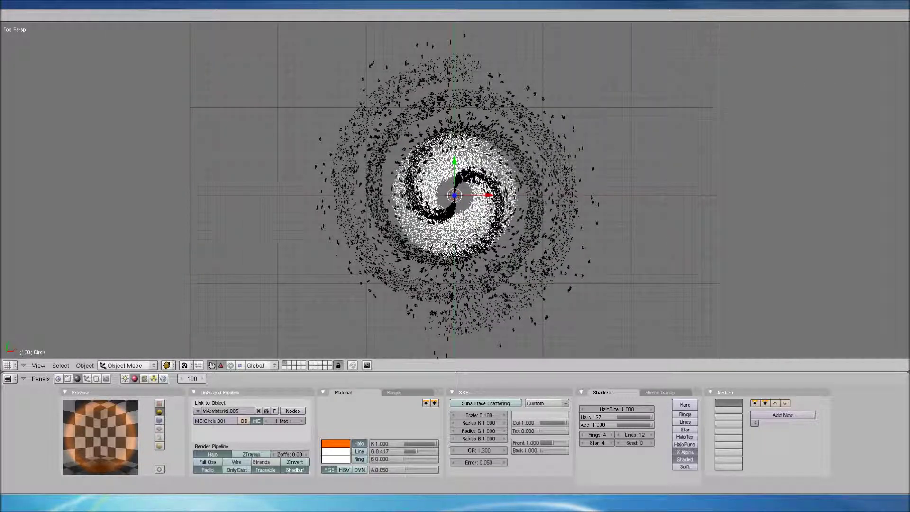
scroll(454, 197, "up", 4)
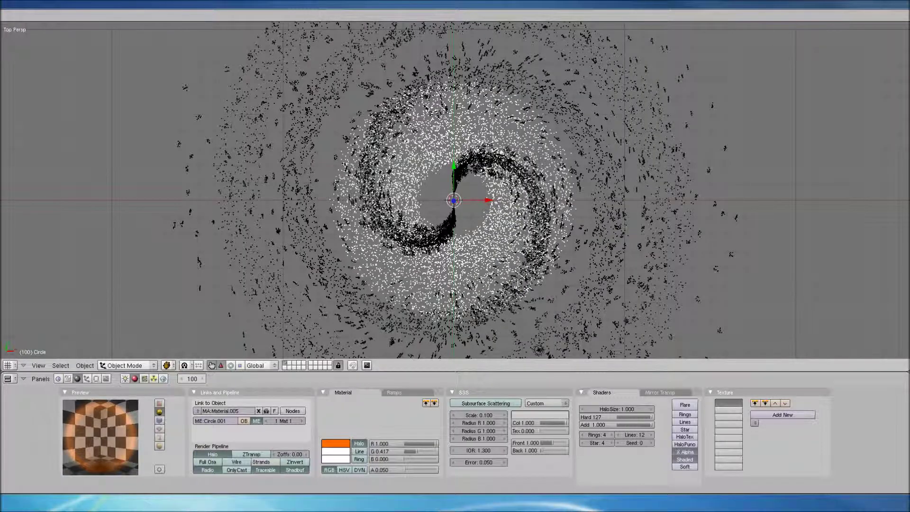
key("KP_1")
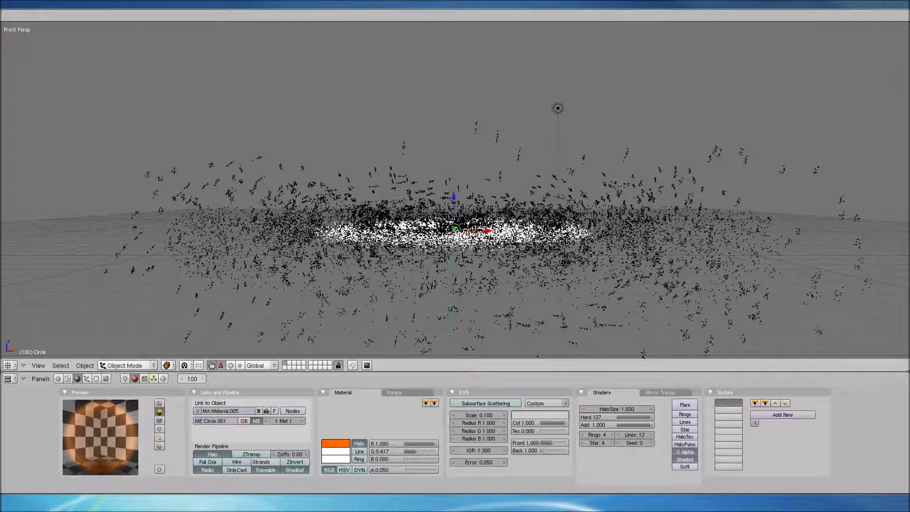
key("KP_5")
key("space")
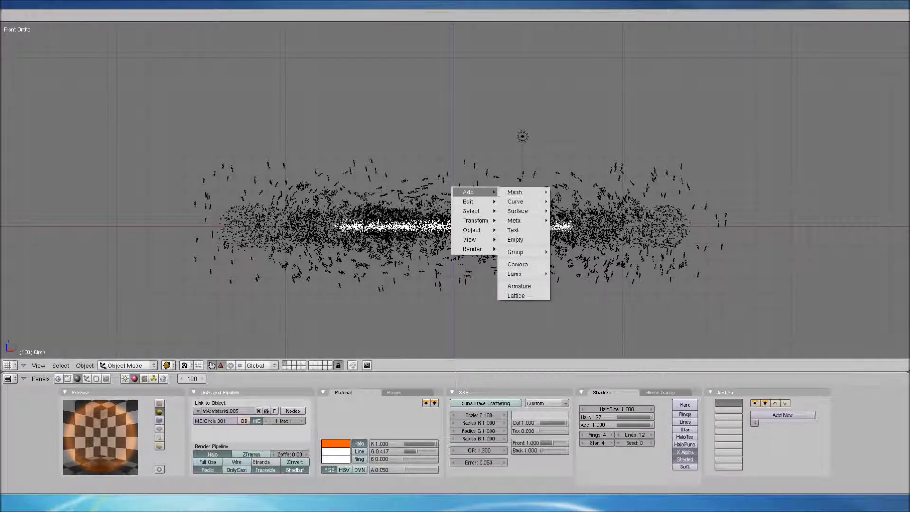
mouse_move(515, 192)
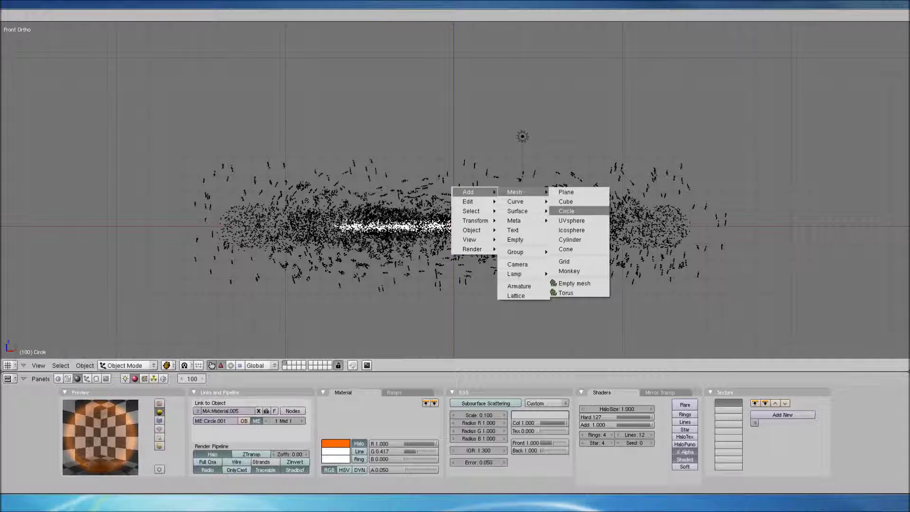
left_click(566, 211)
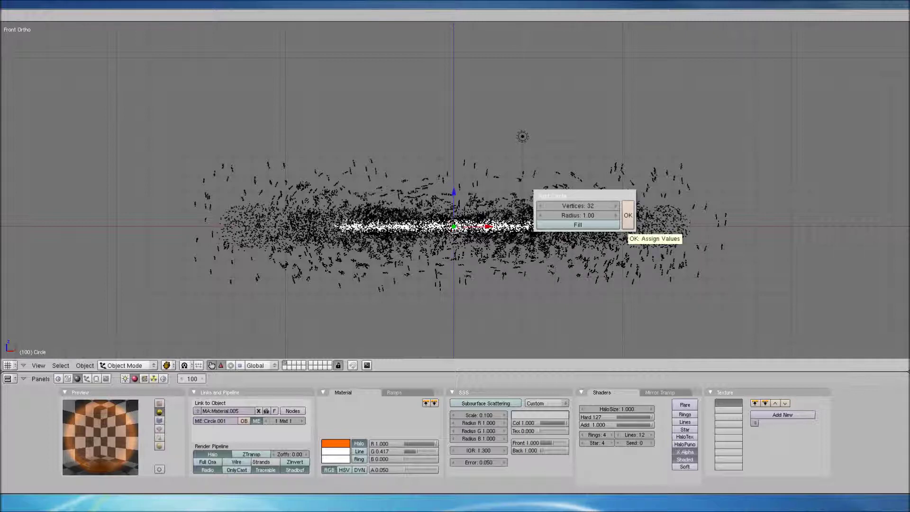
left_click(628, 215)
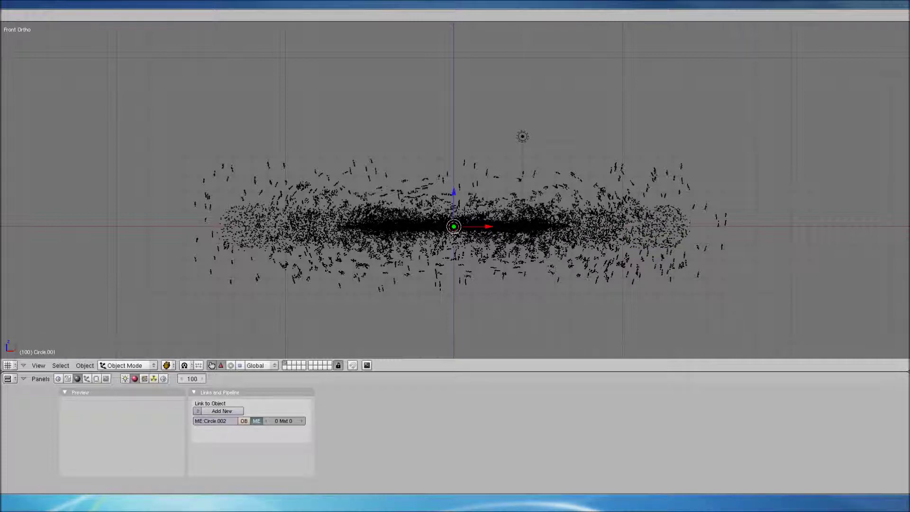
Step: Scale the new circle up about 5.83 times so it surrounds the galaxy's inner spiral arms
key("KP_7")
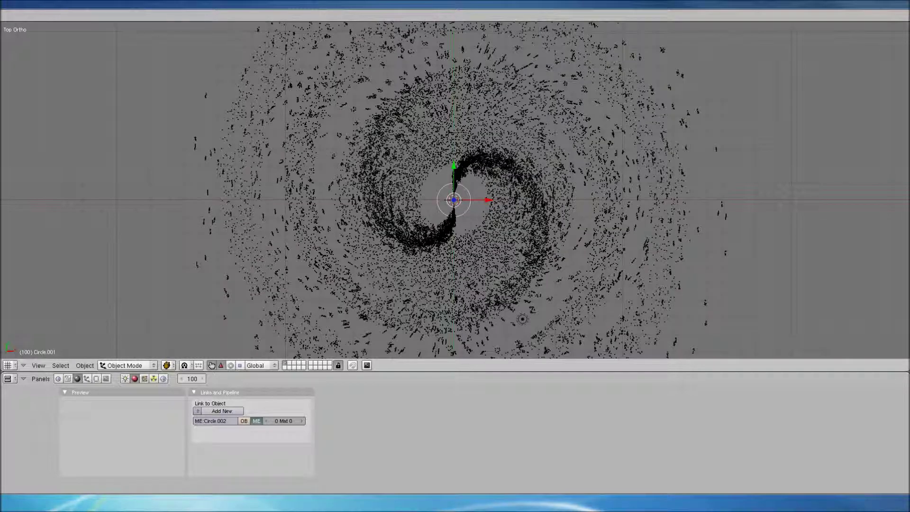
key("s")
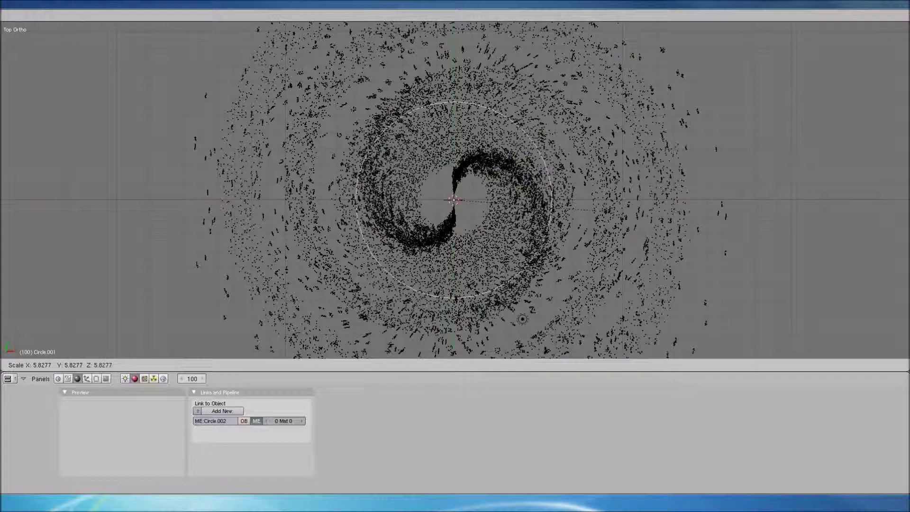
left_click(589, 210)
middle_click_drag(589, 210, 504, 199)
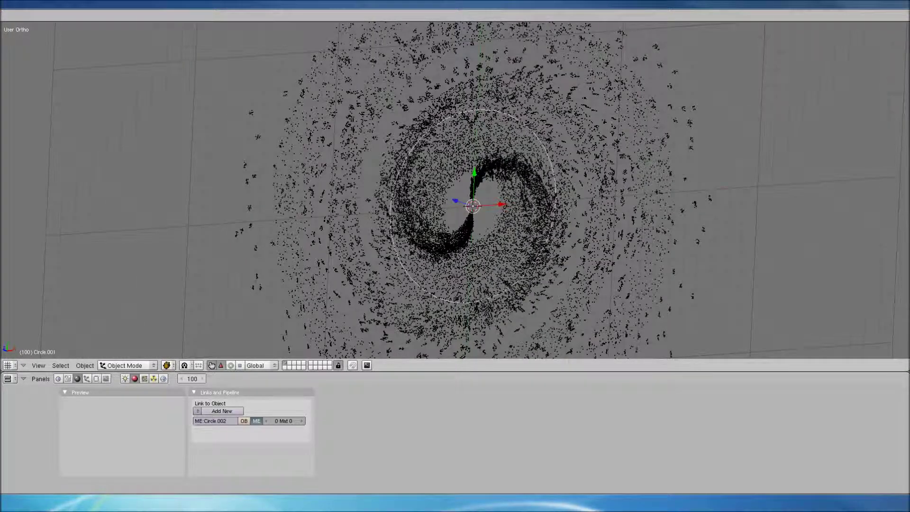
Step: Extrude only the circle's edges and scale them outward about 2.57 times to form a flat ring over the outer arms
key("KP_7")
key("Tab")
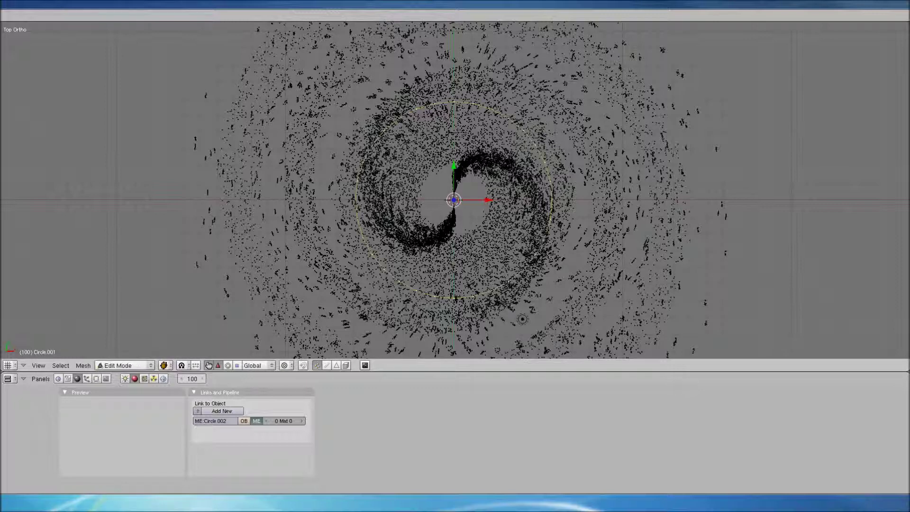
key("e")
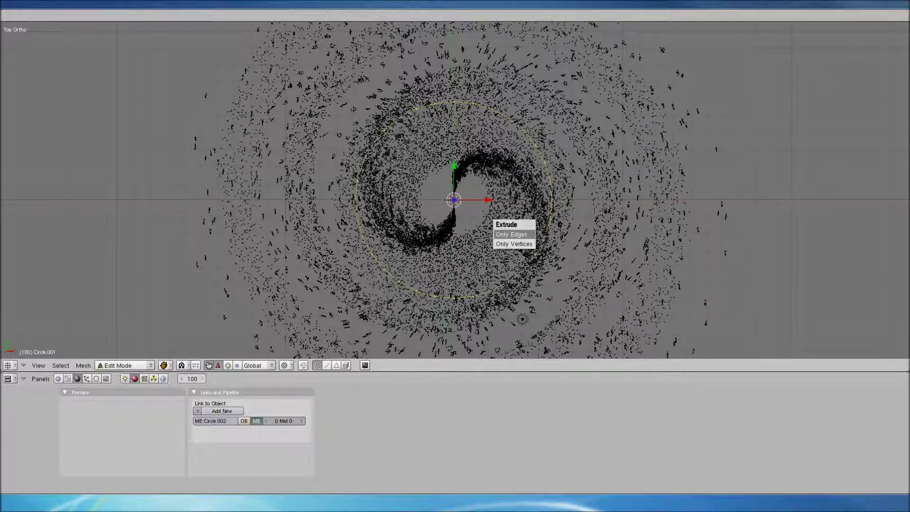
key("Return")
key("s")
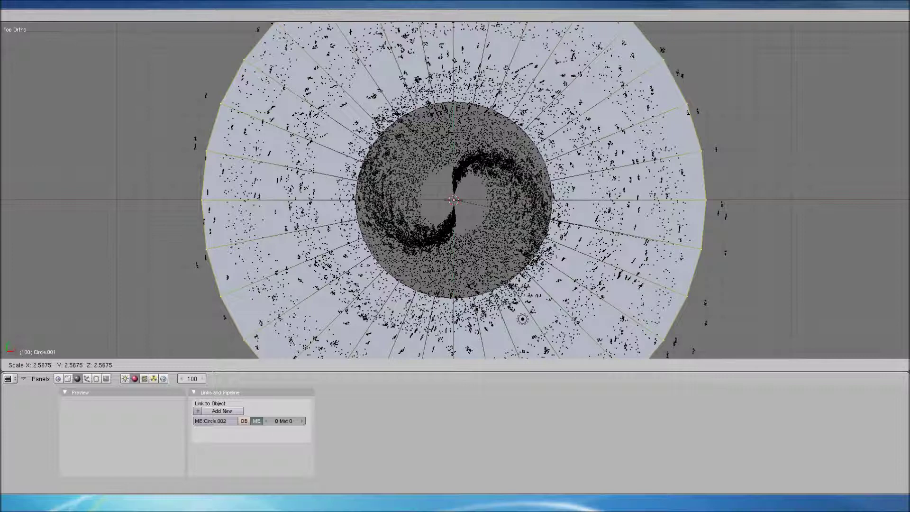
key("Return")
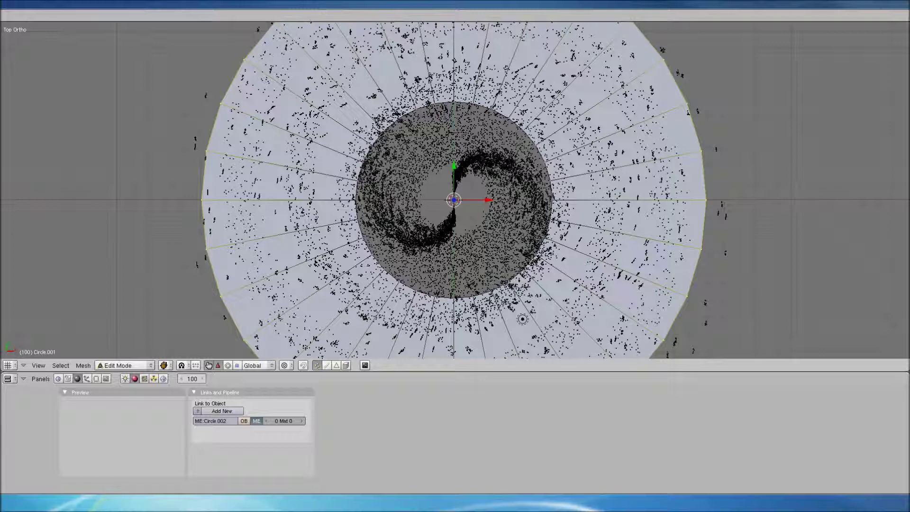
key("KP_0")
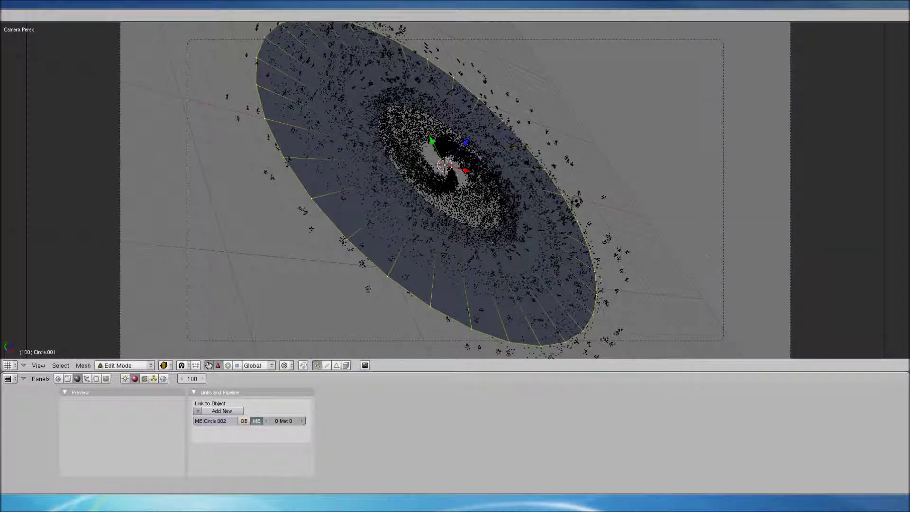
key("KP_7")
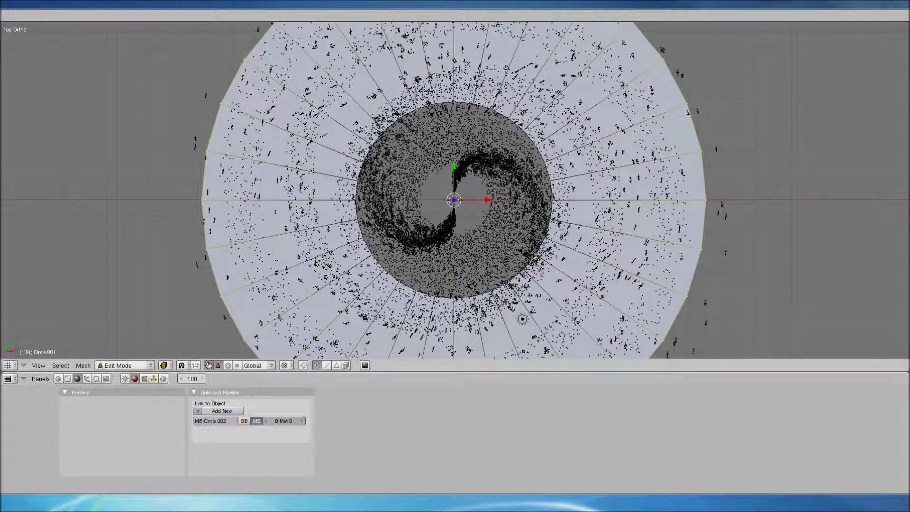
Step: Set the viewport draw type to Textured and inspect the ring's face shading from an angle
left_click(165, 365)
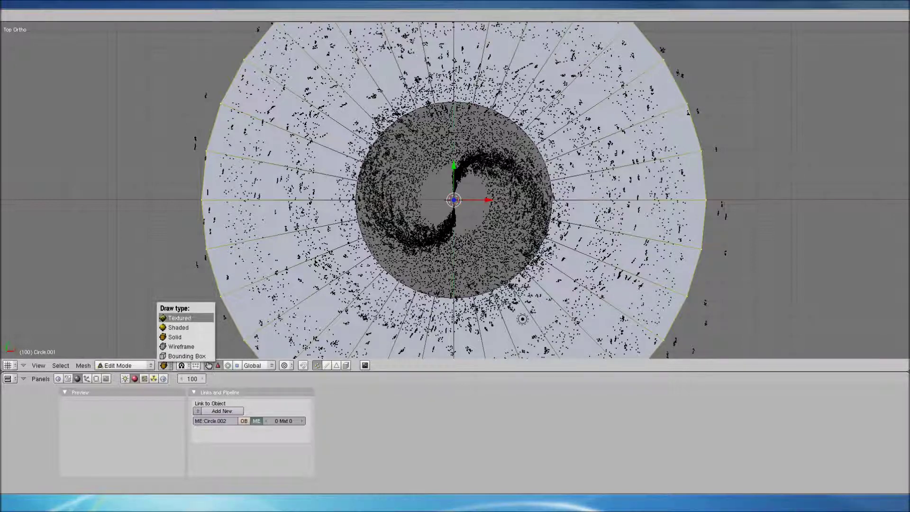
left_click(186, 317)
middle_click_drag(455, 236, 460, 182)
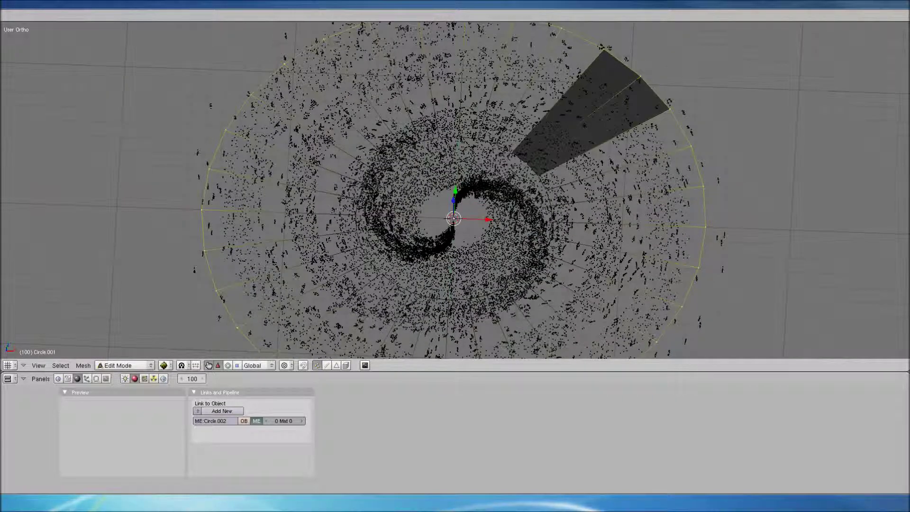
mouse_move(455, 491)
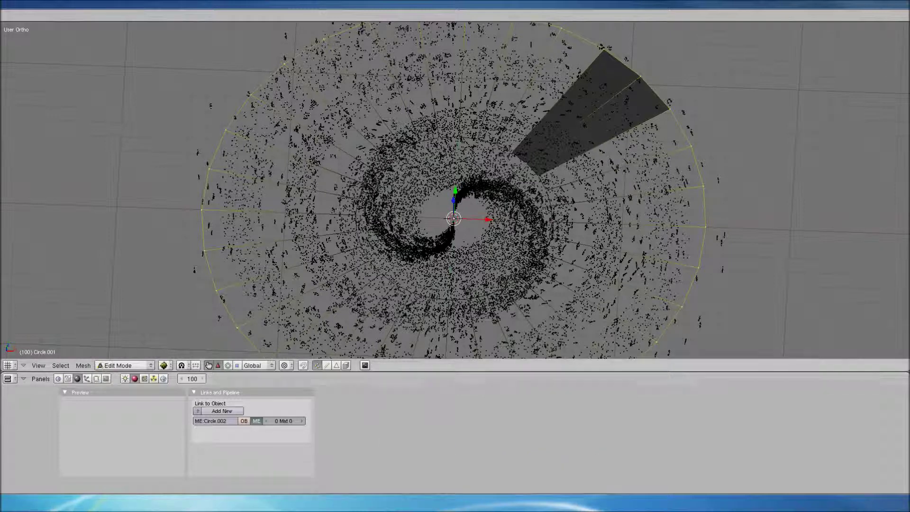
Step: Select the entire ring mesh and recalculate its normals outside
key("a")
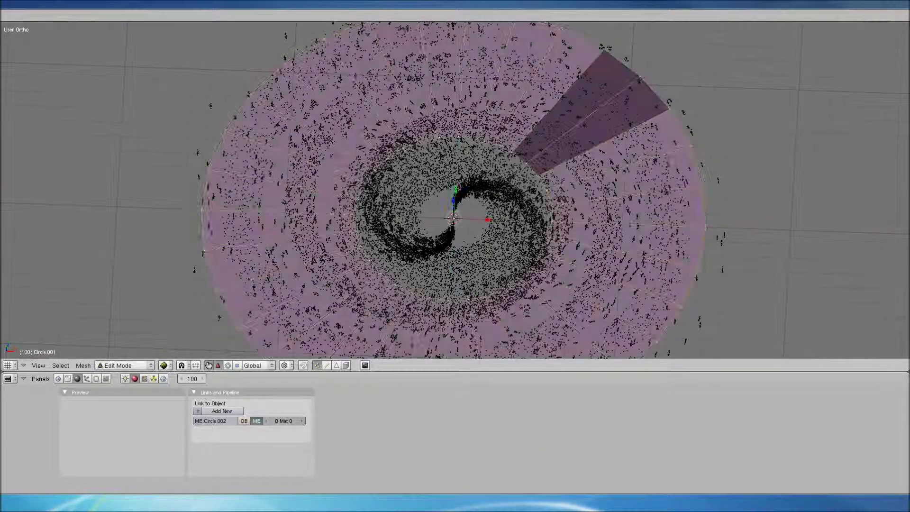
key("ctrl+n")
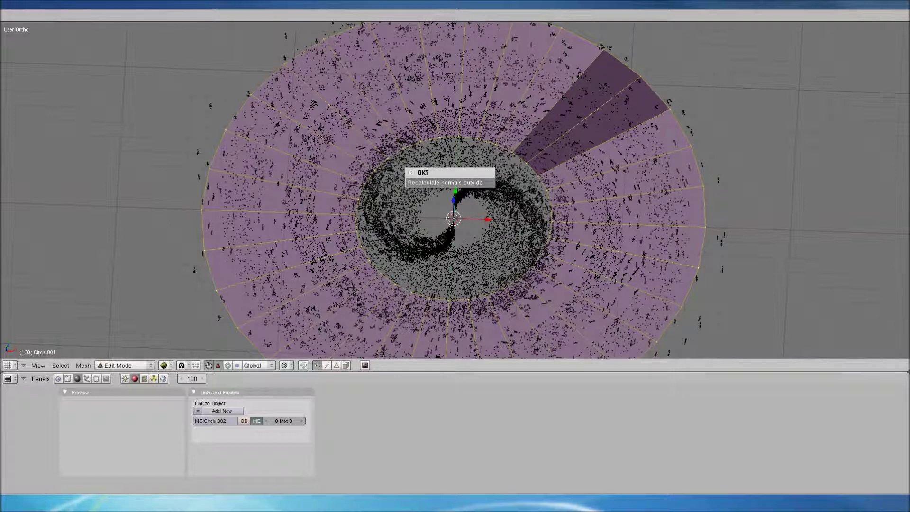
key("Return")
key("Tab")
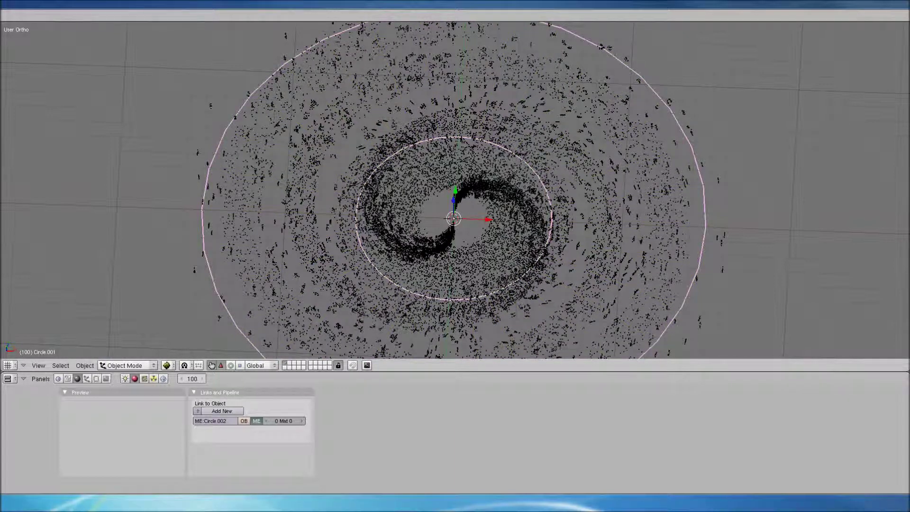
key("Tab")
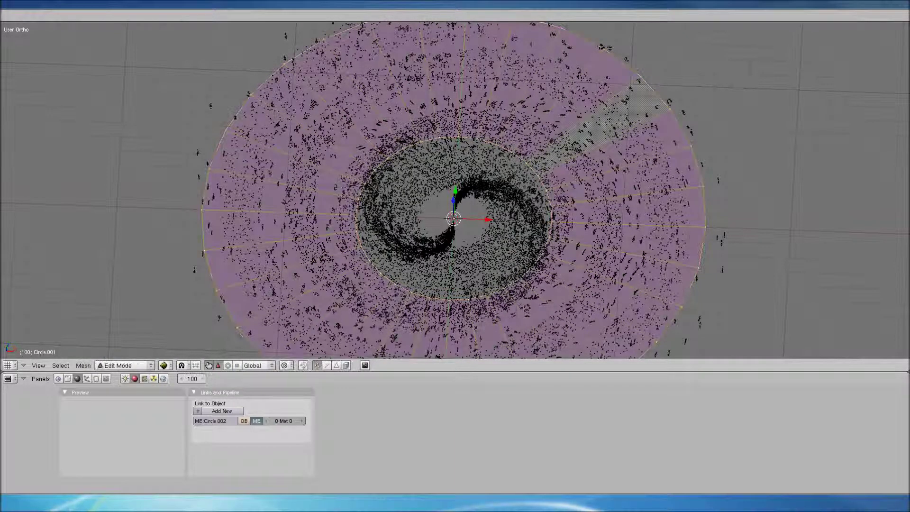
key("ctrl+n")
key("Return")
key("Tab")
key("Tab")
key("Tab")
key("Tab")
Step: Flip the normals of all the ring's faces and leave mesh editing
key("w")
key("Down")
key("Down")
key("Down")
key("Down")
key("Down")
key("Down")
key("Down")
key("Down")
key("Down")
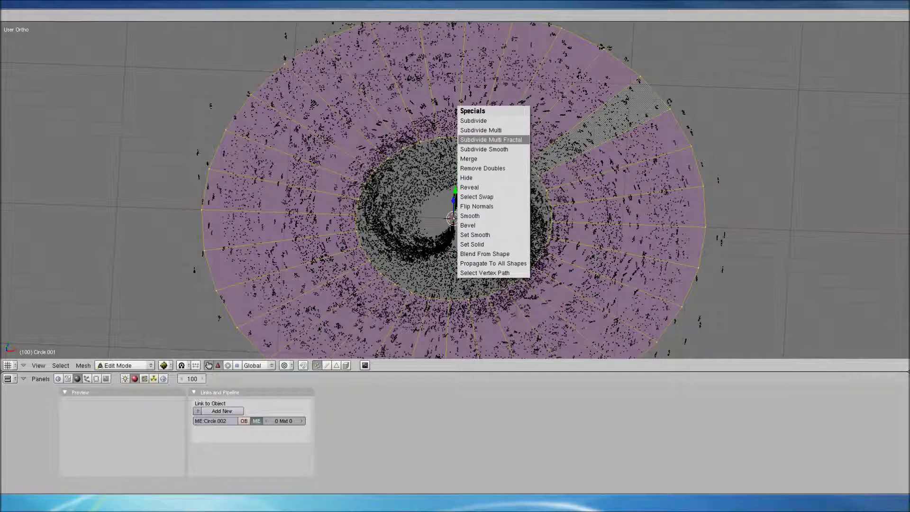
key("Down")
key("Down")
key("Down")
key("Up")
key("Up")
key("Up")
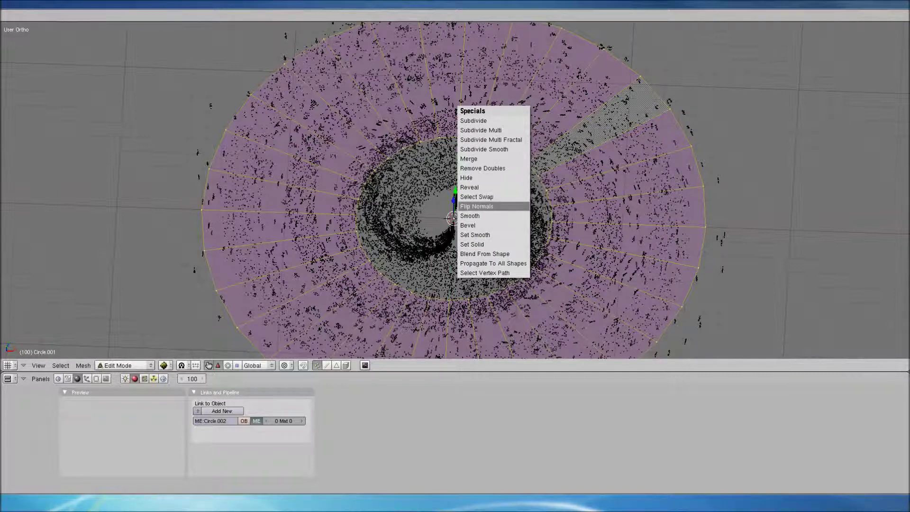
key("Return")
key("Tab")
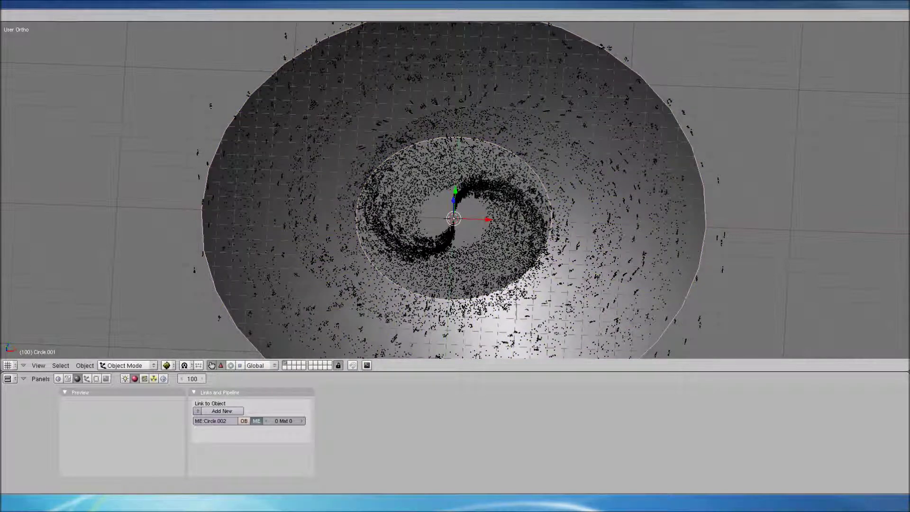
middle_click_drag(517, 294, 585, 232)
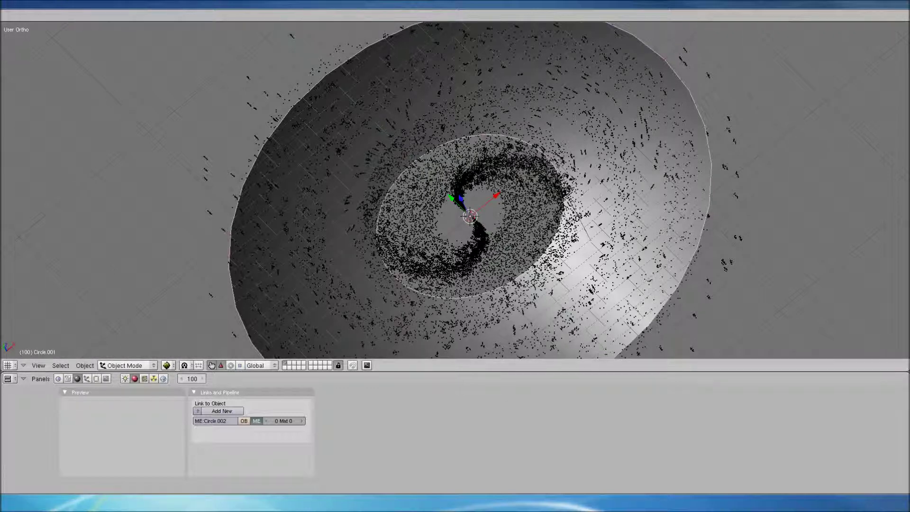
Step: Set the viewport draw type to Solid and look at the ring from the top
left_click(166, 365)
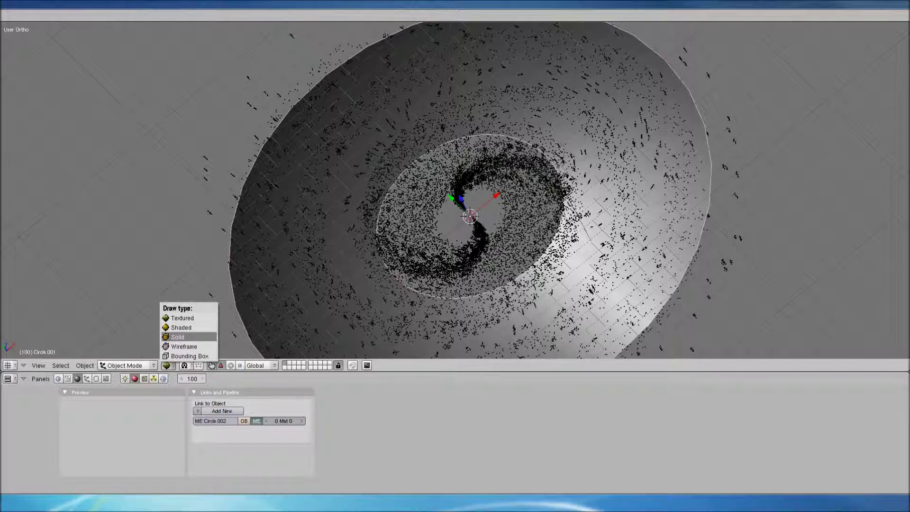
left_click(189, 336)
middle_click_drag(427, 227, 545, 171)
middle_click_drag(603, 180, 673, 157)
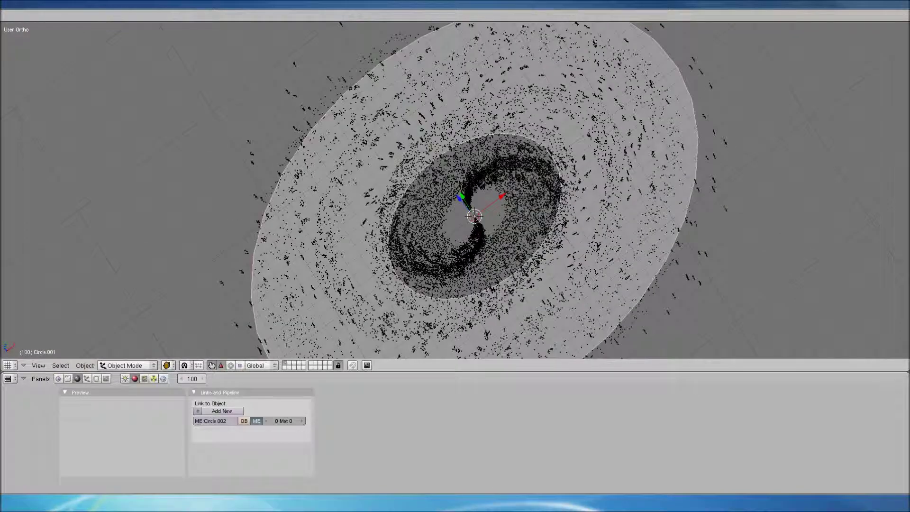
key("KP_7")
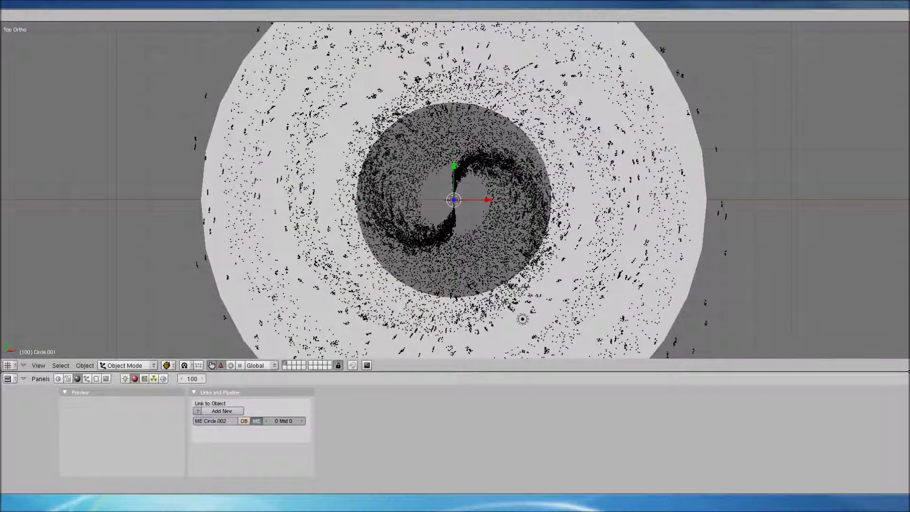
Step: Add a particle system to the ring and set its particle amount to 15000
left_click(87, 378)
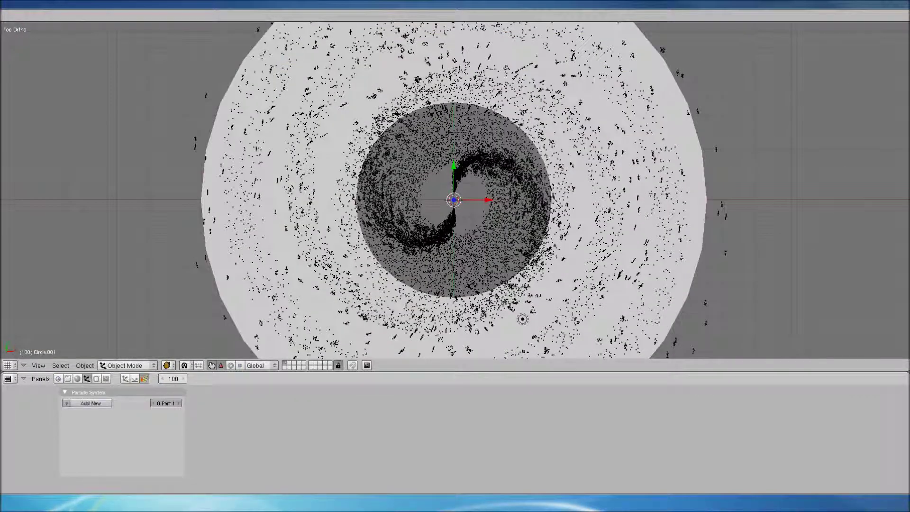
left_click(91, 403)
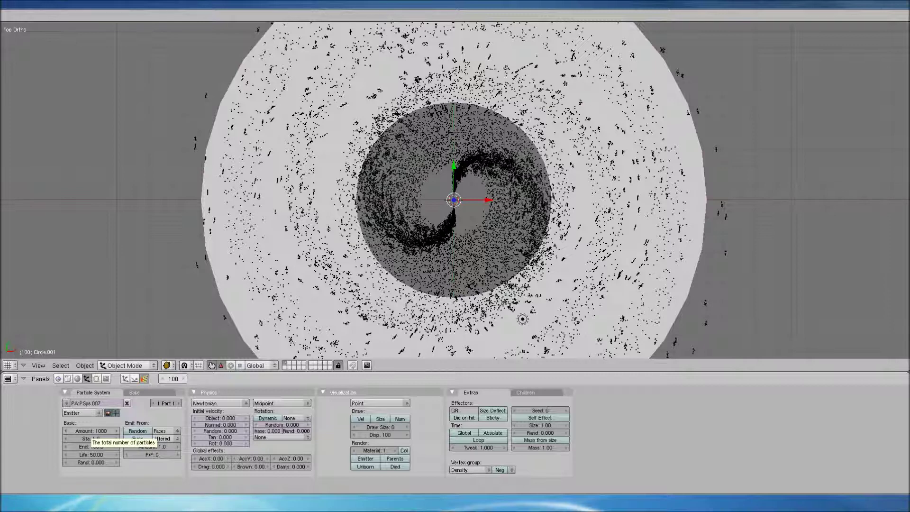
left_click(91, 430)
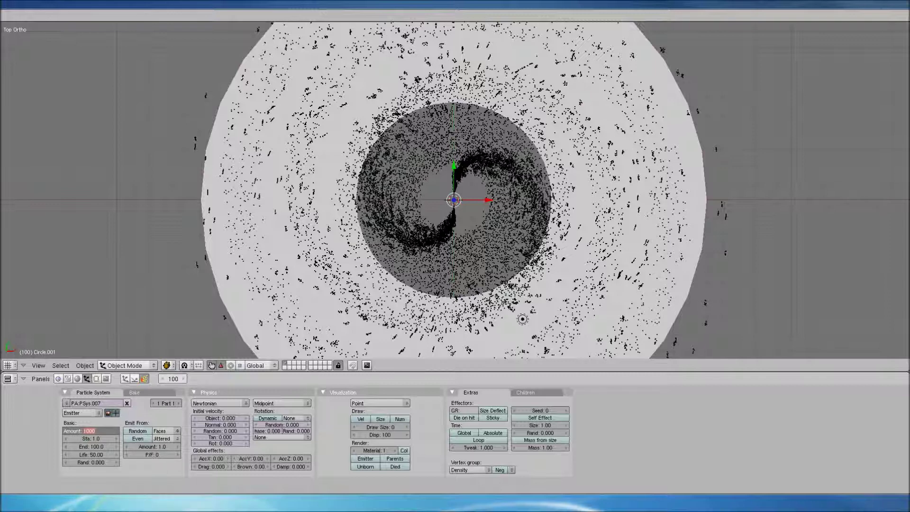
type("1500")
key("Return")
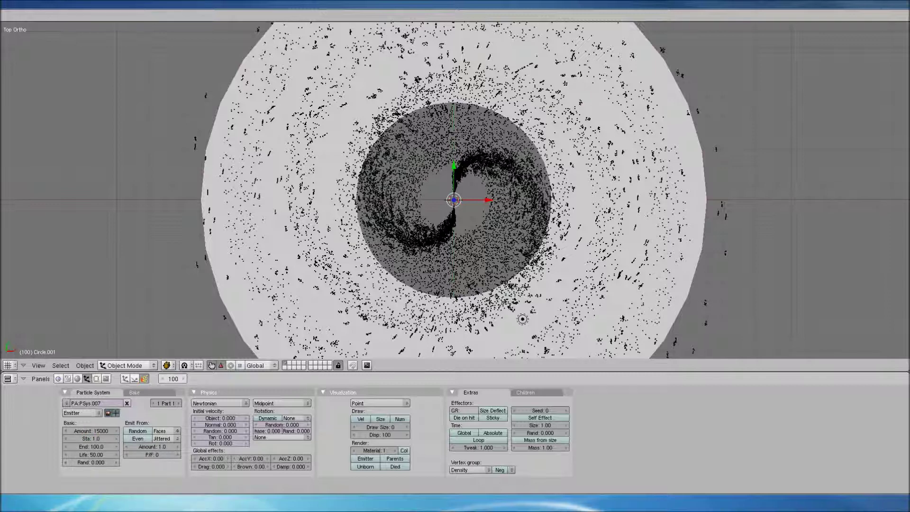
Step: Set the ring particles' initial velocity to 20 for Random and 1 for Normal
left_click(219, 431)
type("20")
key("Return")
left_click(220, 424)
type("1")
key("Return")
Step: Set the damping of the ring's particles to 0.9
left_click(290, 466)
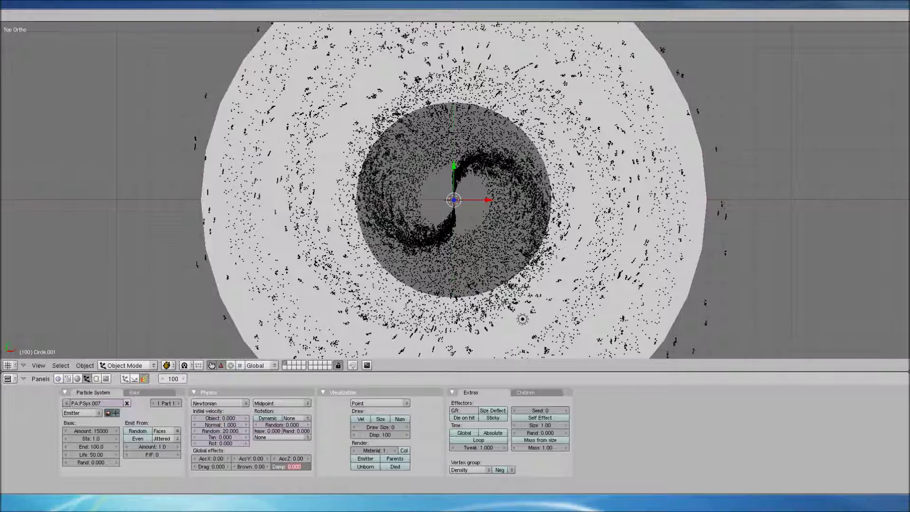
key("BackSpace")
type("0.9")
key("Return")
Step: Preview the particle animation from frame 1 and turn on random emission for the ring
left_click(172, 378)
type("1")
key("Return")
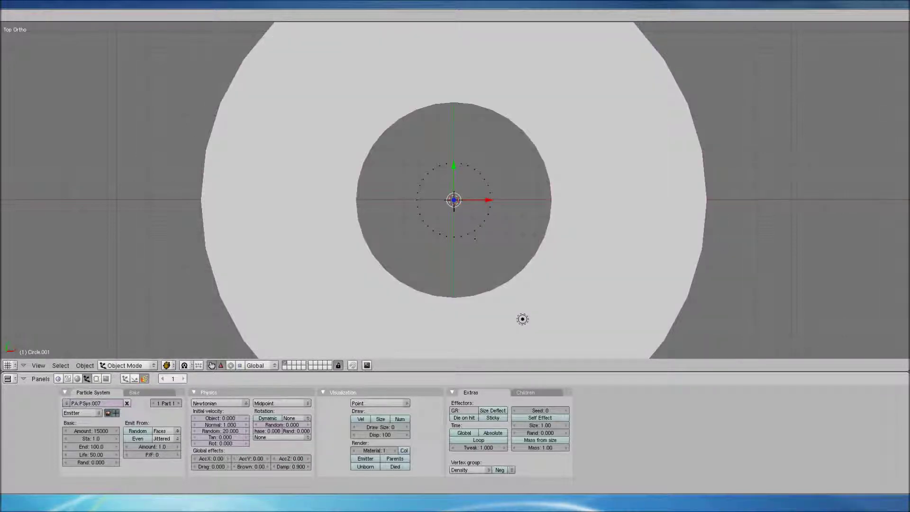
key("alt+a")
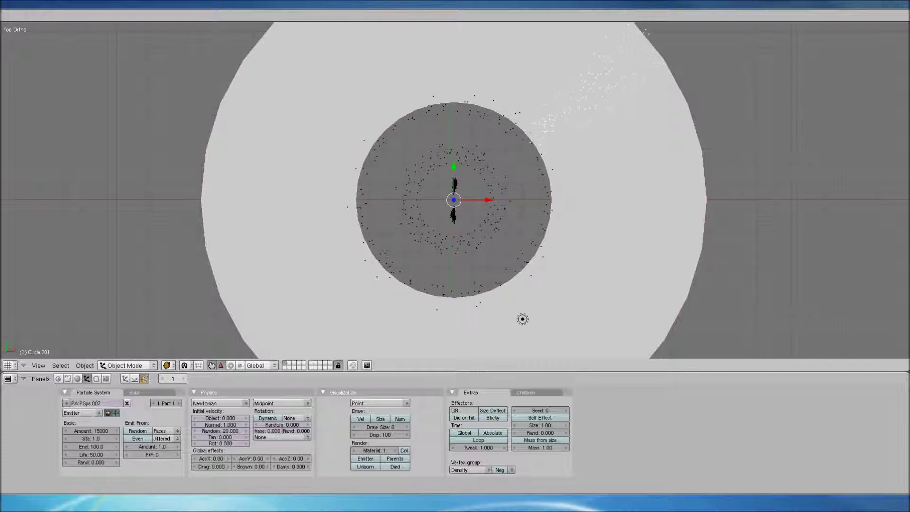
middle_click_drag(475, 239, 462, 197)
key("Escape")
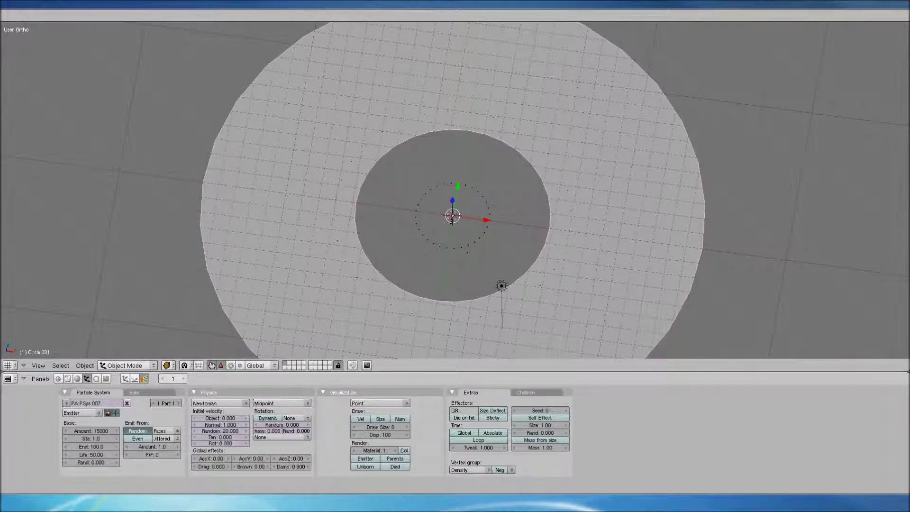
Step: Add a new material to the ring and make it a Halo material
left_click(77, 378)
left_click(221, 411)
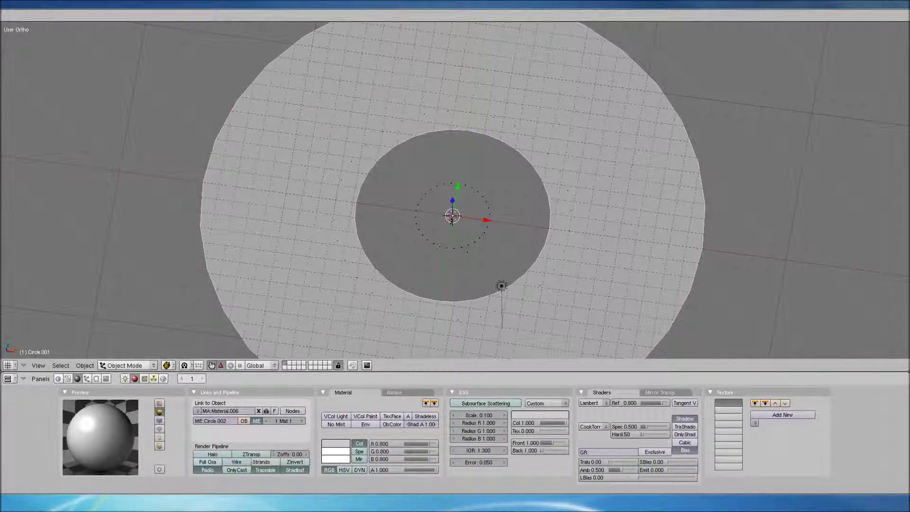
left_click(212, 454)
Step: Play the animation and examine the galaxy's particles from the side and from above
scroll(455, 189, "down", 3)
key("alt+a")
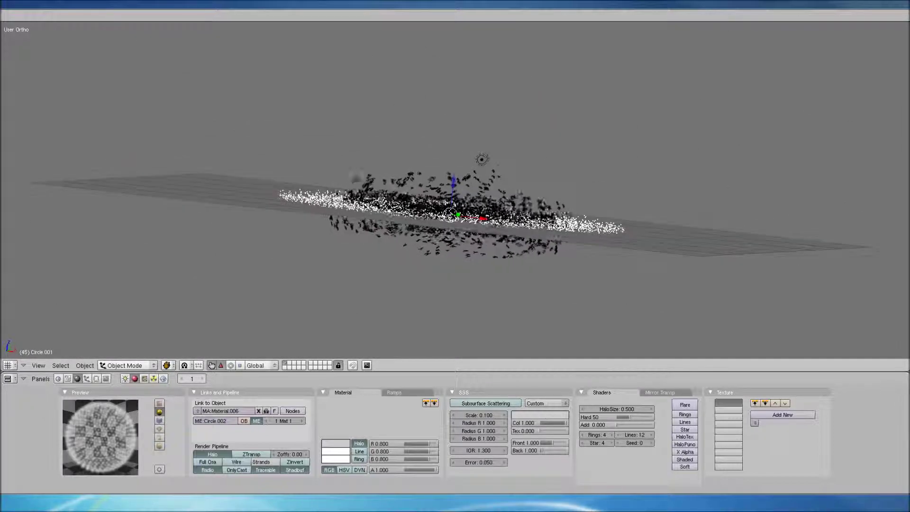
middle_click_drag(455, 189, 454, 275)
key("Escape")
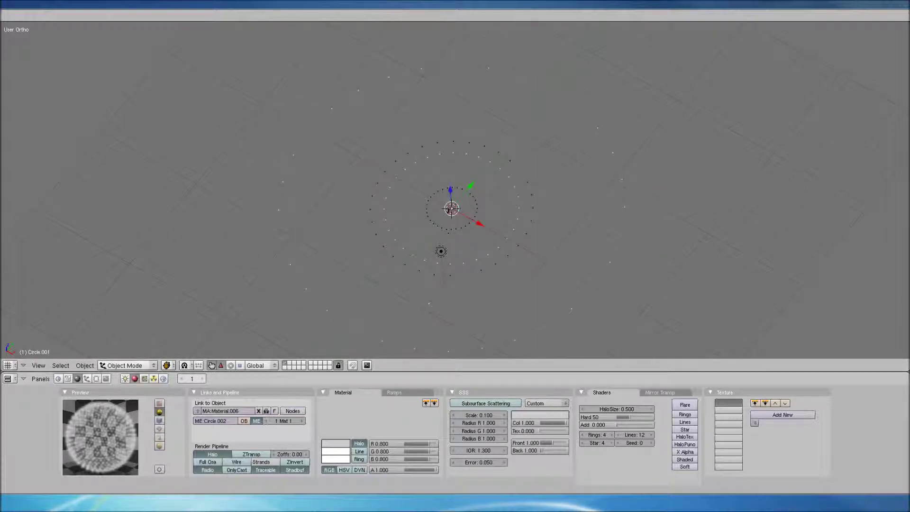
Step: Set the ring's particle amount to 8000 and preview the animation
left_click(96, 378)
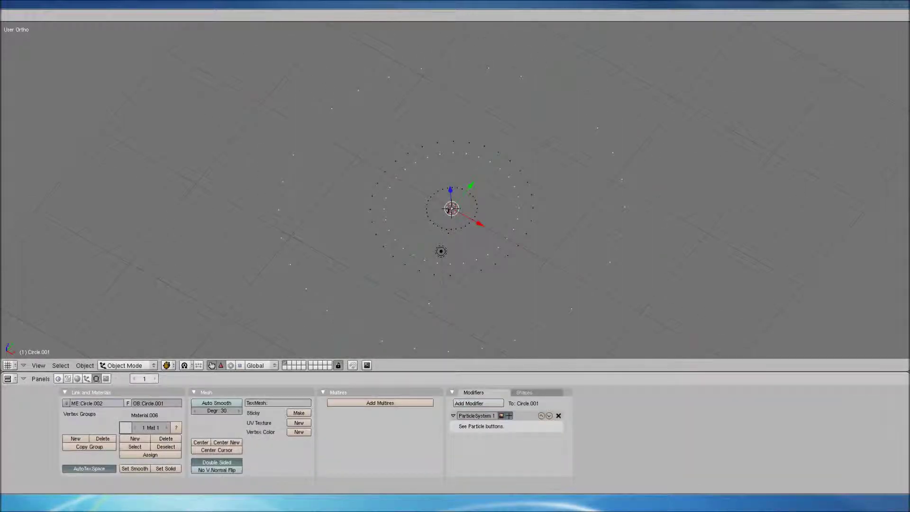
left_click(86, 378)
left_click(90, 431)
type("8000")
key("Return")
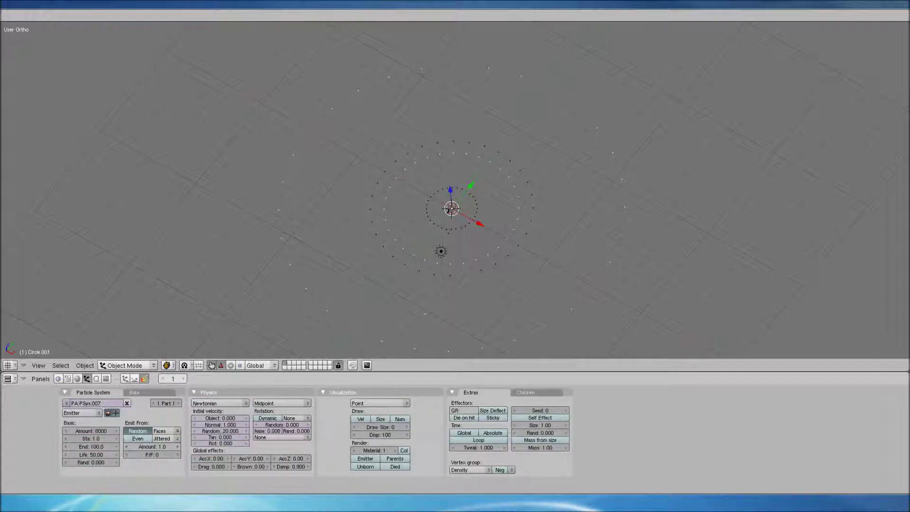
key("alt+a")
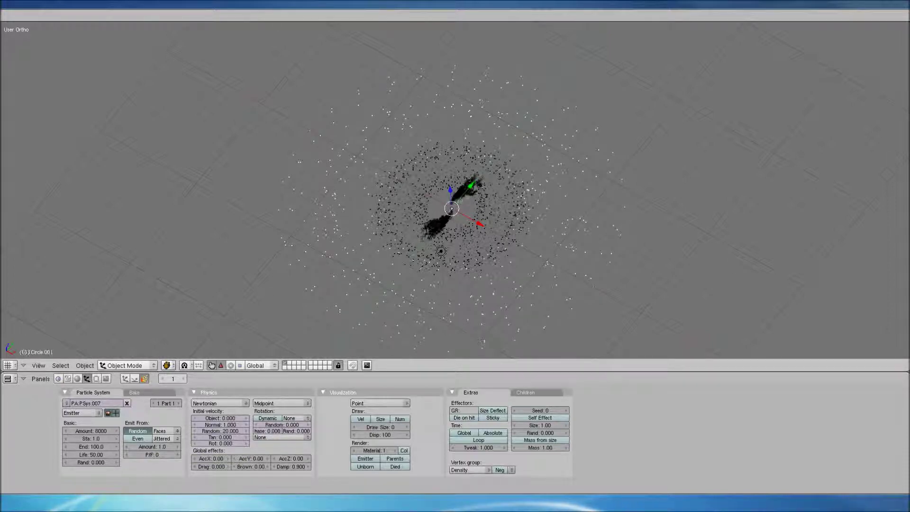
key("Escape")
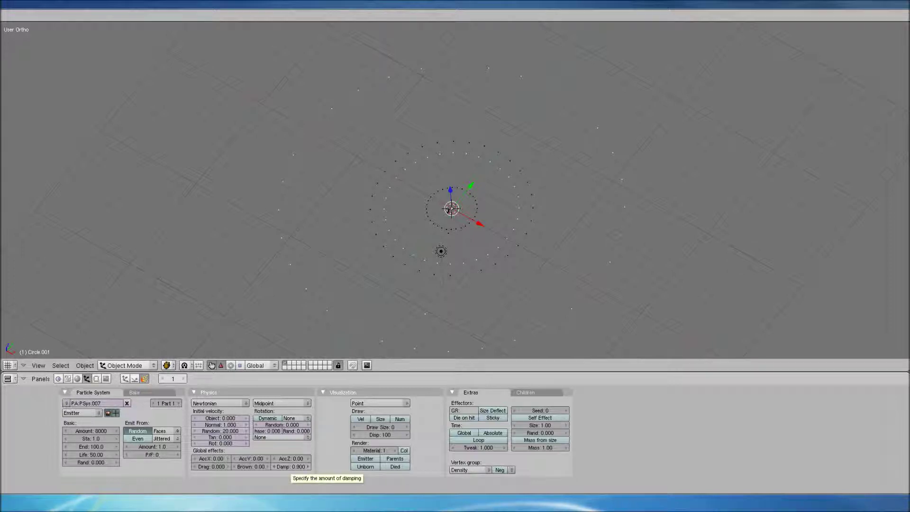
Step: Set the damping of the ring's particles to 0.8
key("Return")
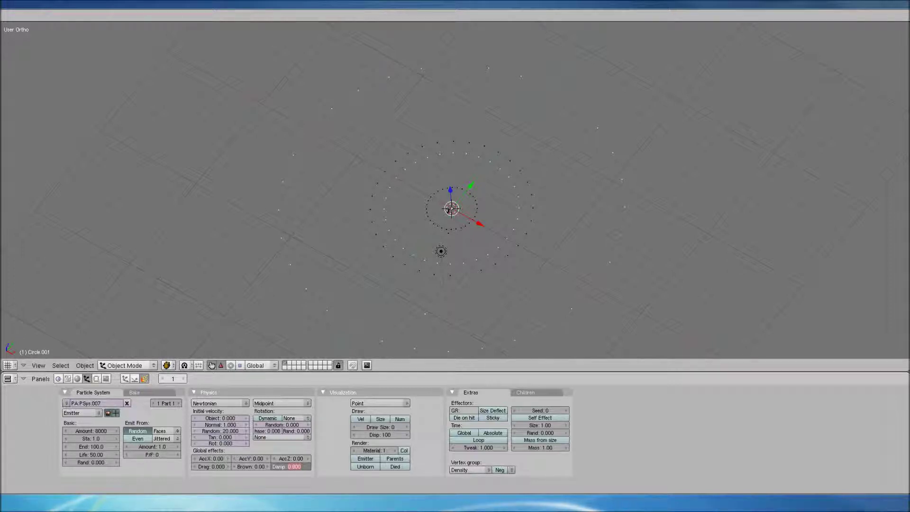
type(".8")
key("Return")
Step: Set the ring's particle amount to 5000 and preview the animation from different angles
left_click(90, 431)
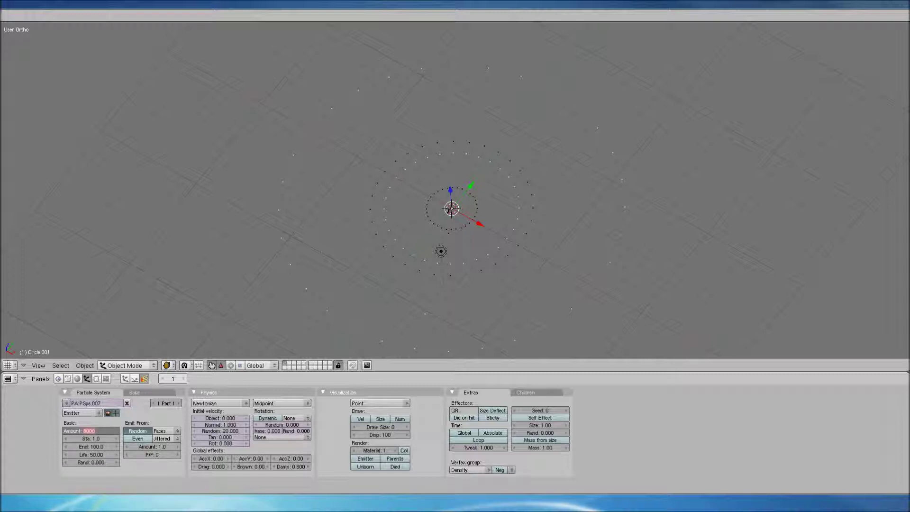
key("BackSpace")
key("Return")
key("alt+a")
middle_click_drag(521, 208, 454, 204)
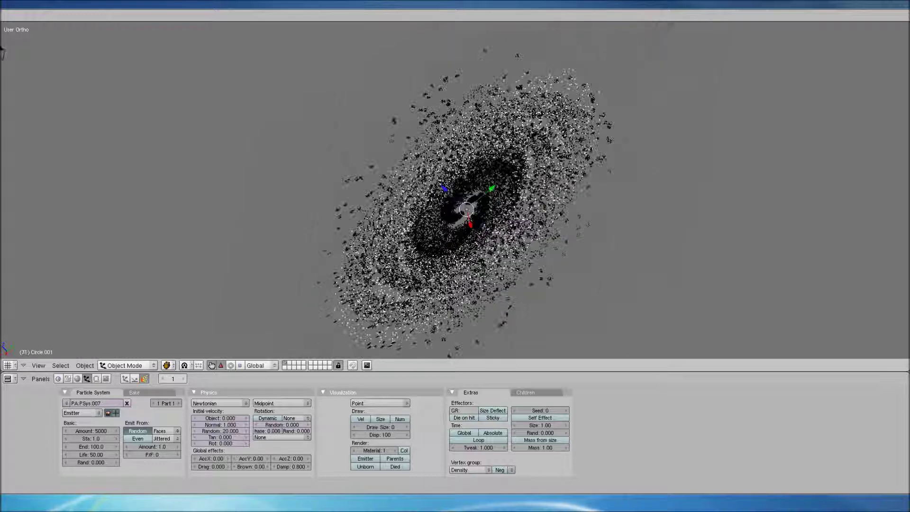
key("Escape")
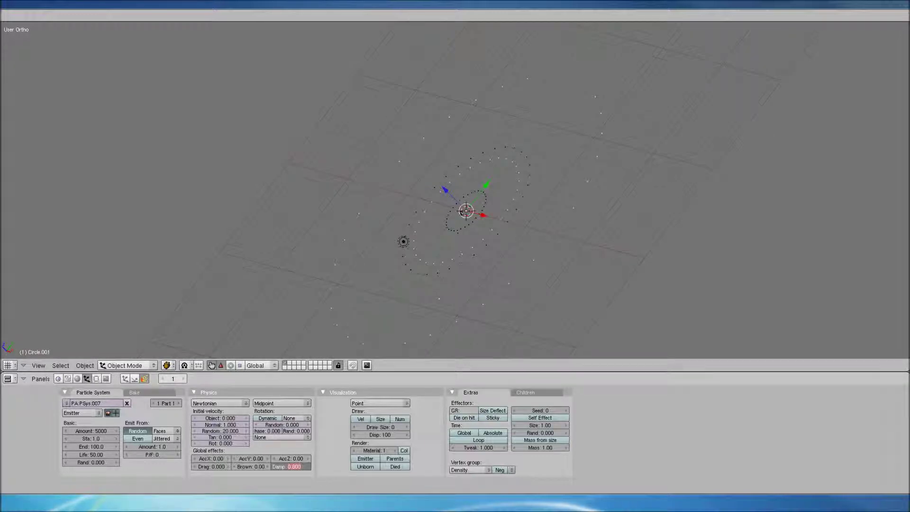
Step: Set the ring particles' damping to 0.6 and random initial velocity to 30, and preview the animation
type("0.6")
key("Return")
left_click(220, 431)
type("30")
key("Return")
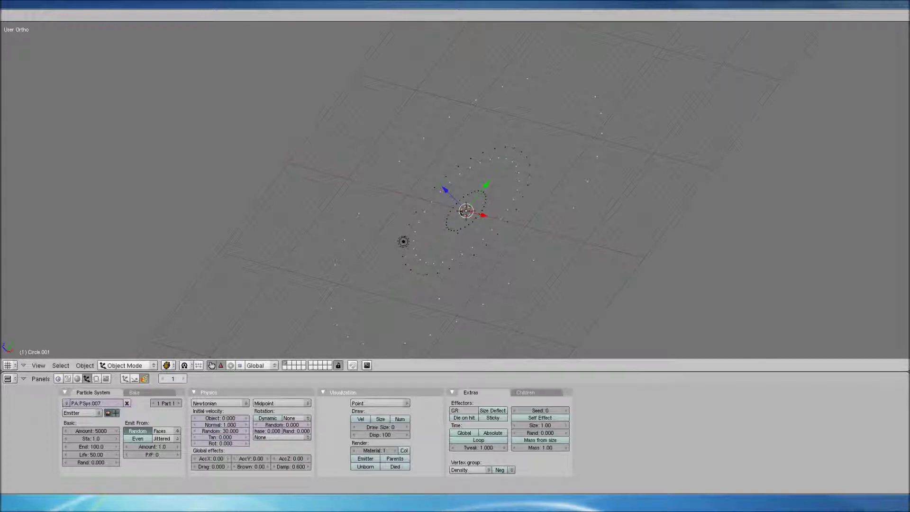
key("alt+a")
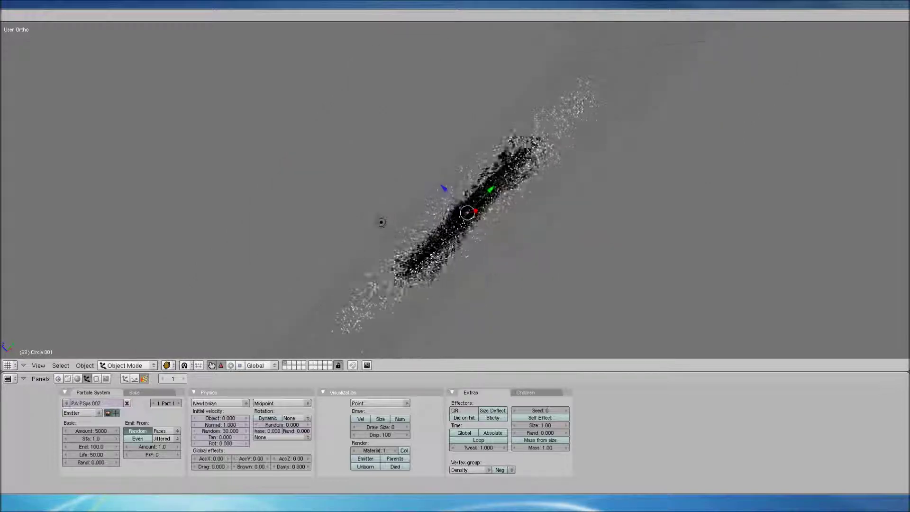
middle_click_drag(386, 219, 57, 341)
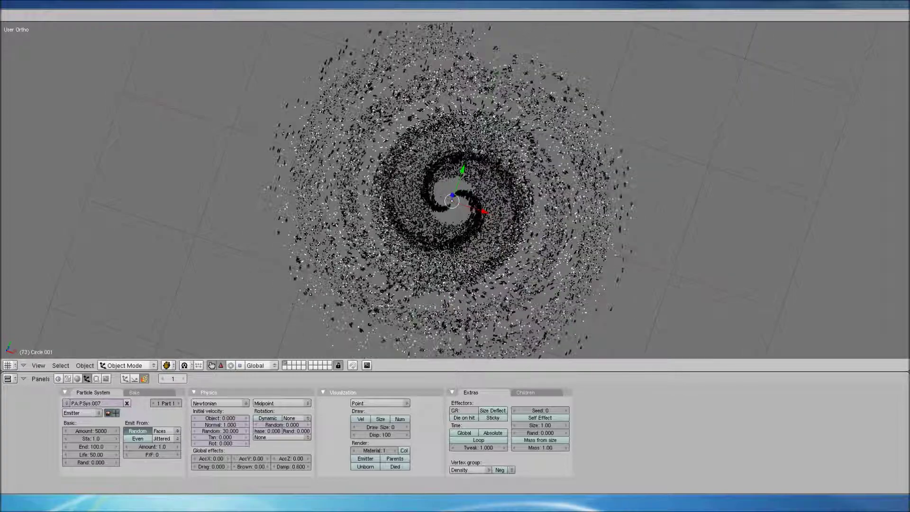
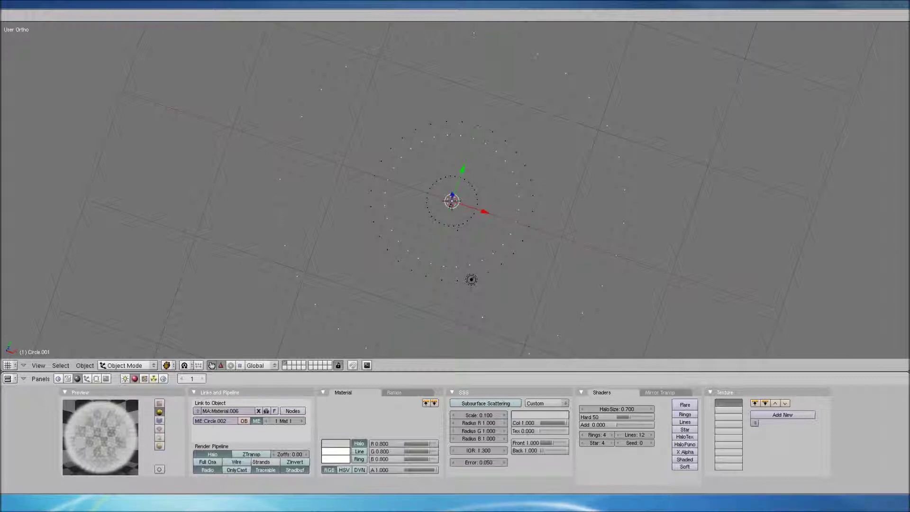
Step: Set the ring material's halo colour to violet-blue with R 0.300, G 0.000 and B 1.000
left_click(335, 443)
left_click_drag(323, 434, 372, 434)
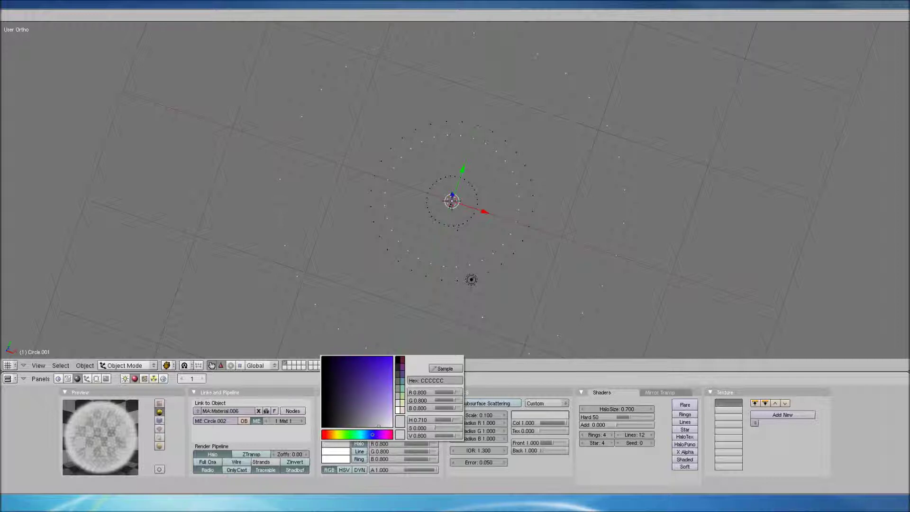
left_click_drag(379, 425, 393, 356)
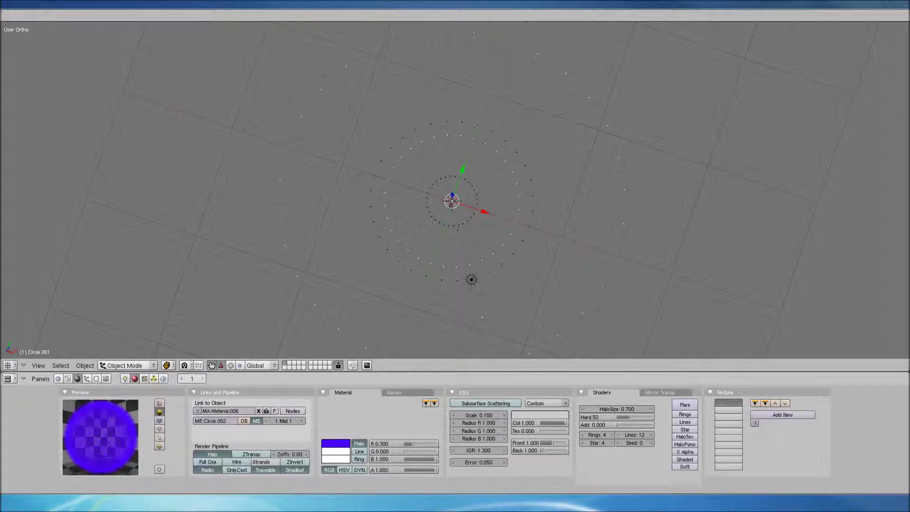
Step: Set the ring halo's hardness to 127 and Add to 0.695, and enable the Shaded option
left_click_drag(630, 417, 656, 417)
left_click_drag(617, 424, 641, 424)
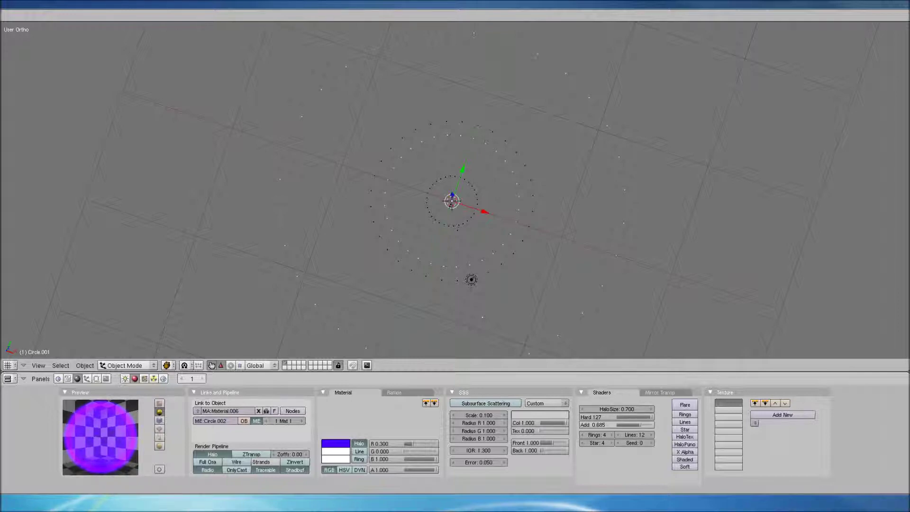
left_click_drag(641, 425, 642, 424)
left_click(684, 459)
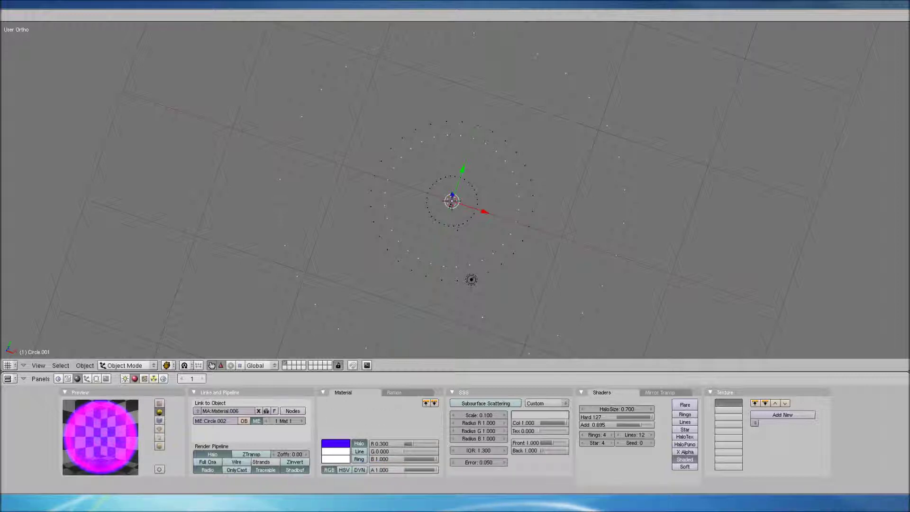
Step: Lower the ring halo's alpha to 0.104 and show the last render in the UV/Image Editor
left_click_drag(435, 469, 403, 469)
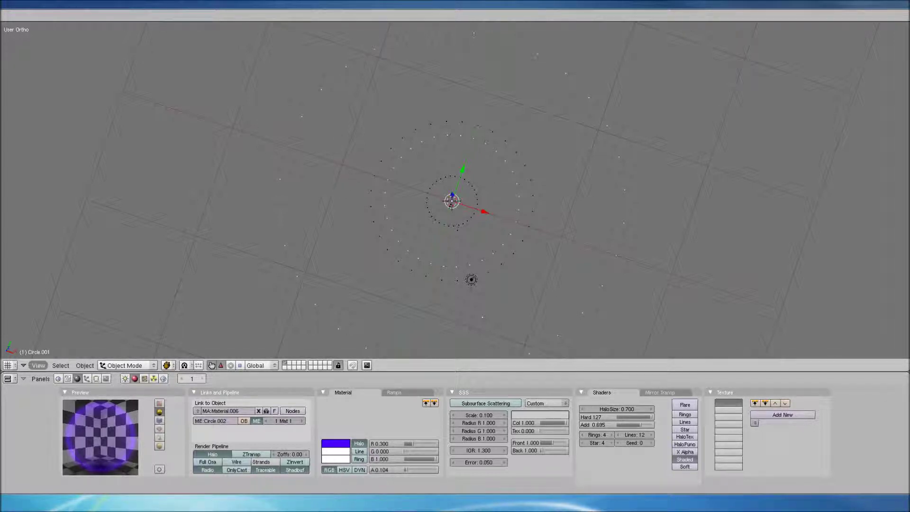
left_click(8, 365)
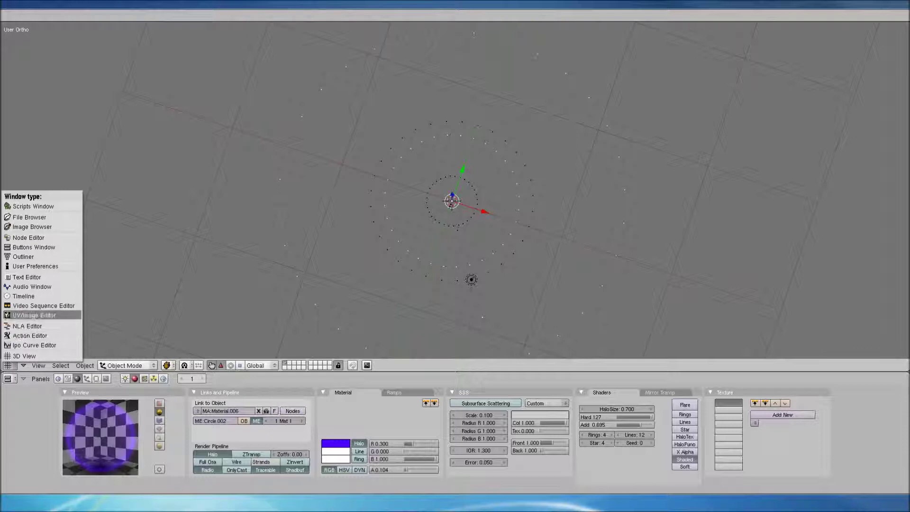
left_click(33, 315)
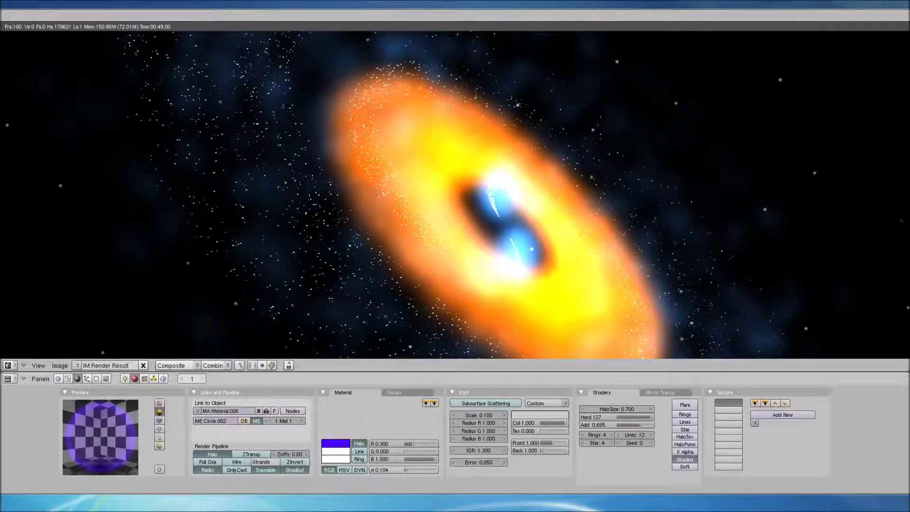
Step: Set the ring halo's alpha to 0.002 and render the current frame
left_click(384, 470)
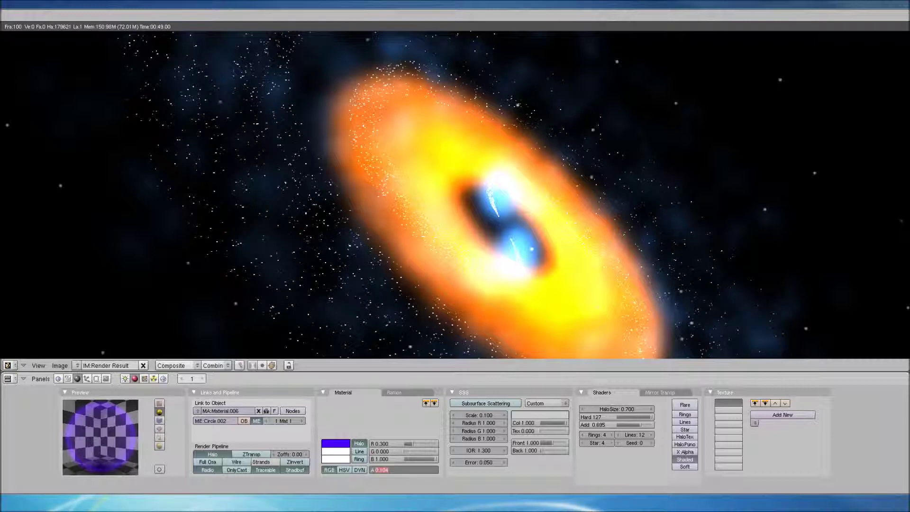
key("BackSpace")
type("002")
key("Return")
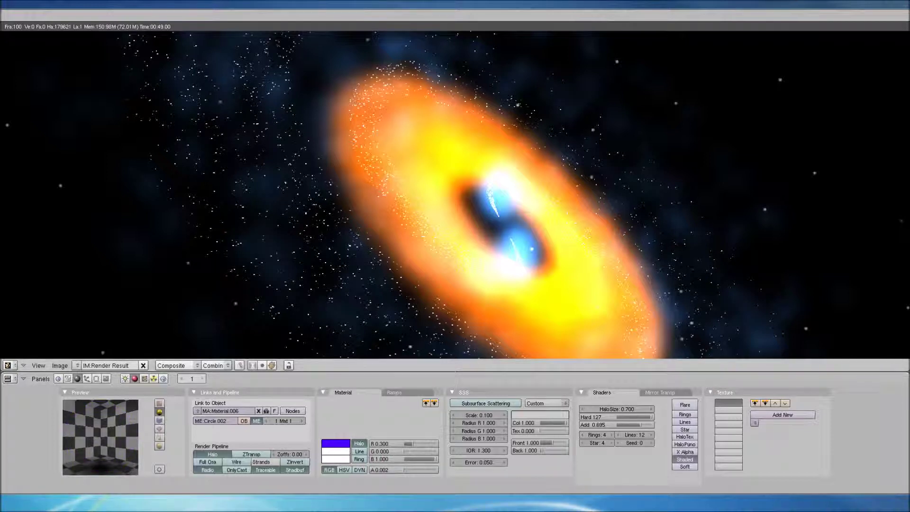
key("F12")
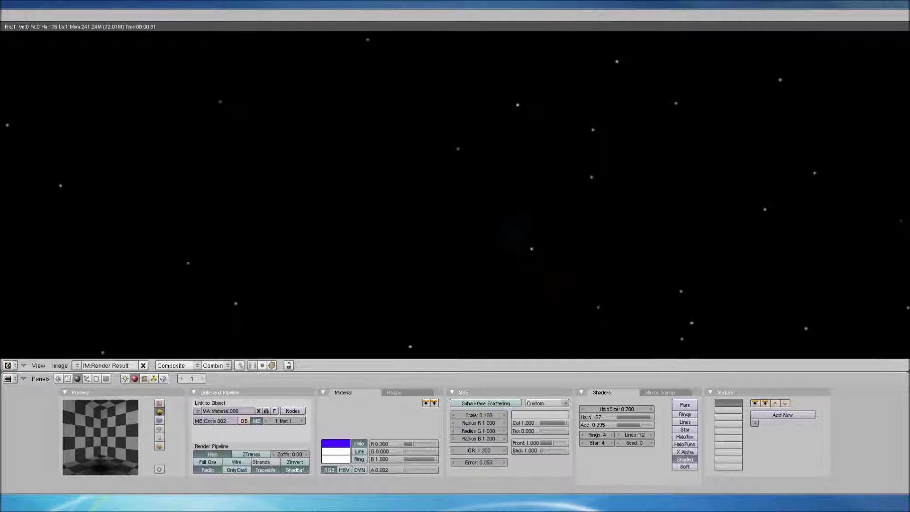
Step: Set the current frame to 100 and render it
left_click(191, 378)
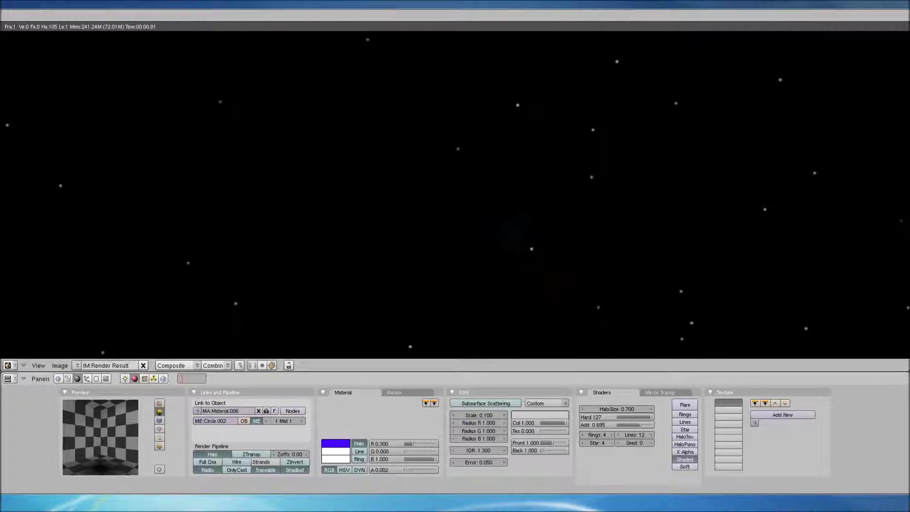
type("100")
key("Return")
key("F12")
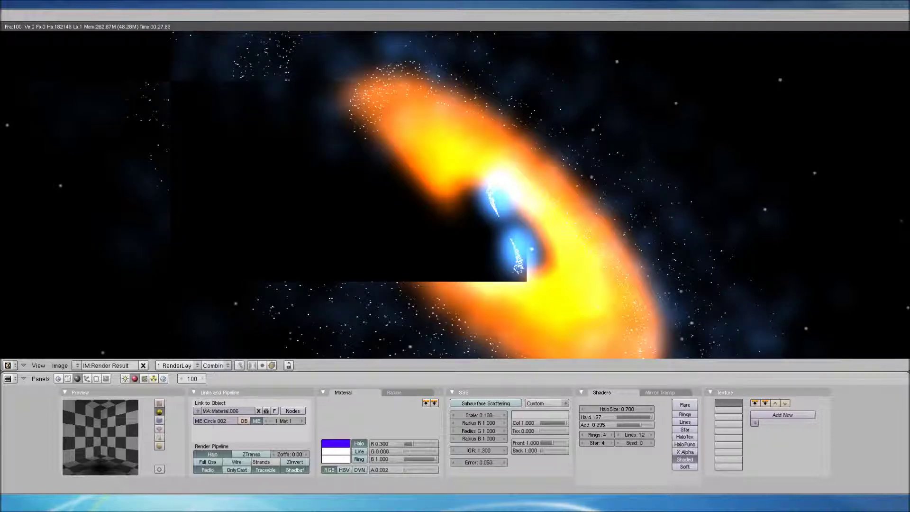
Step: Raise the ring halo's alpha to 0.012 and then to 0.098, test-rendering frame 100 at each value
left_click(417, 469)
key("F12")
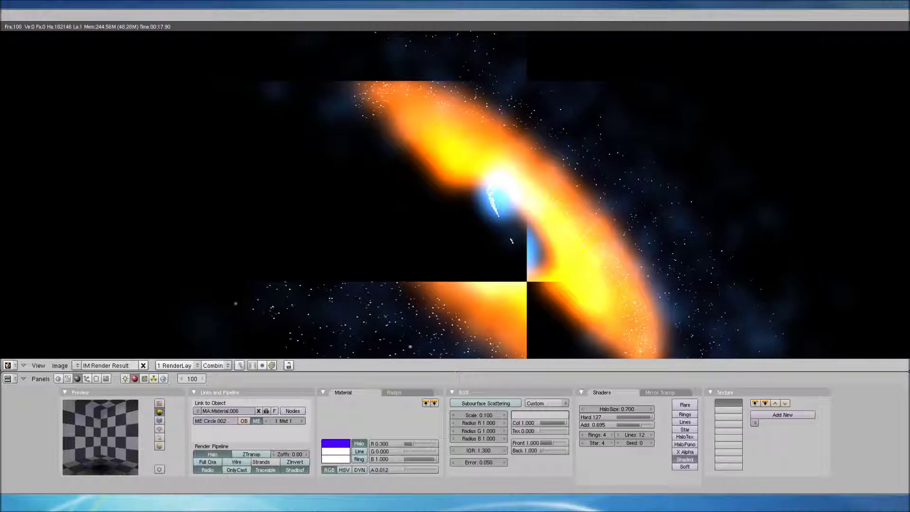
left_click_drag(403, 469, 405, 470)
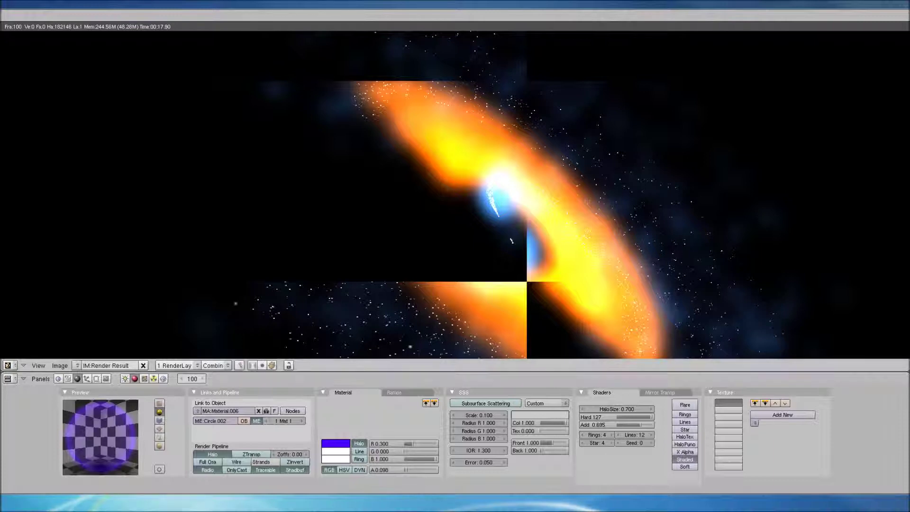
key("F12")
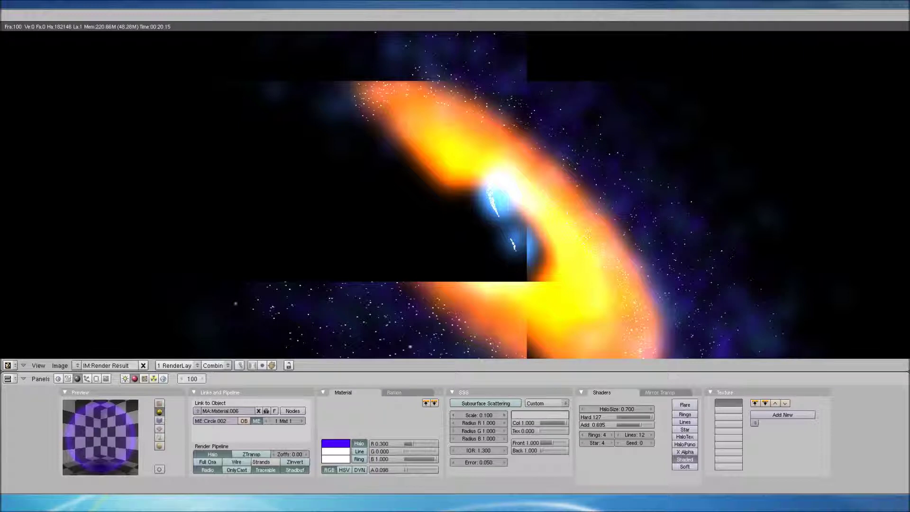
Step: Shift the ring's halo colour towards purple with R 0.459, G 0.000 and B 1.000
left_click(335, 443)
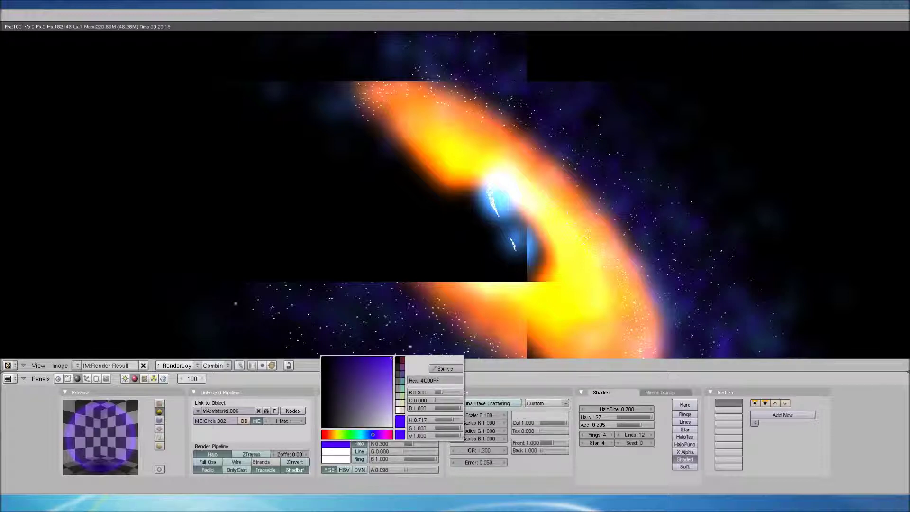
left_click_drag(373, 434, 375, 434)
left_click_drag(374, 434, 373, 434)
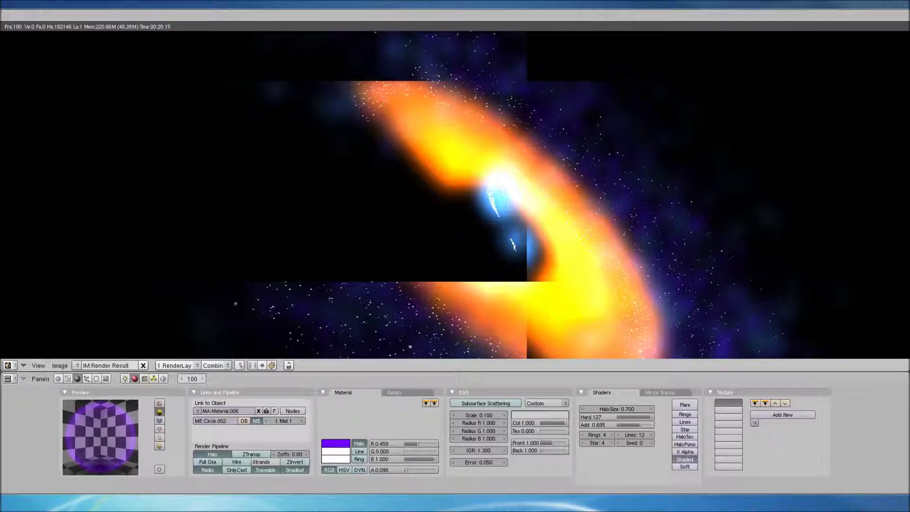
Step: Return to the 3D View, select the orange inner-disc emitter and set its halo alpha to 0.010
left_click(8, 364)
left_click(29, 356)
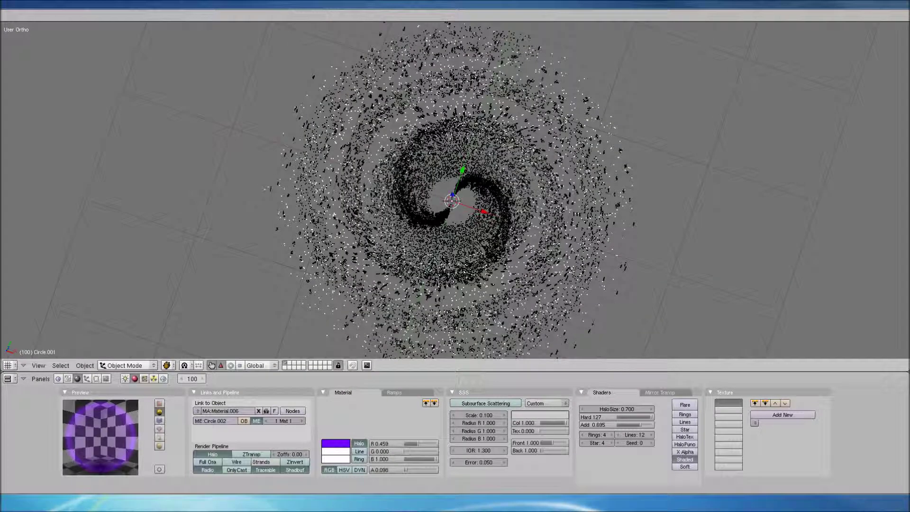
scroll(453, 201, "up", 3)
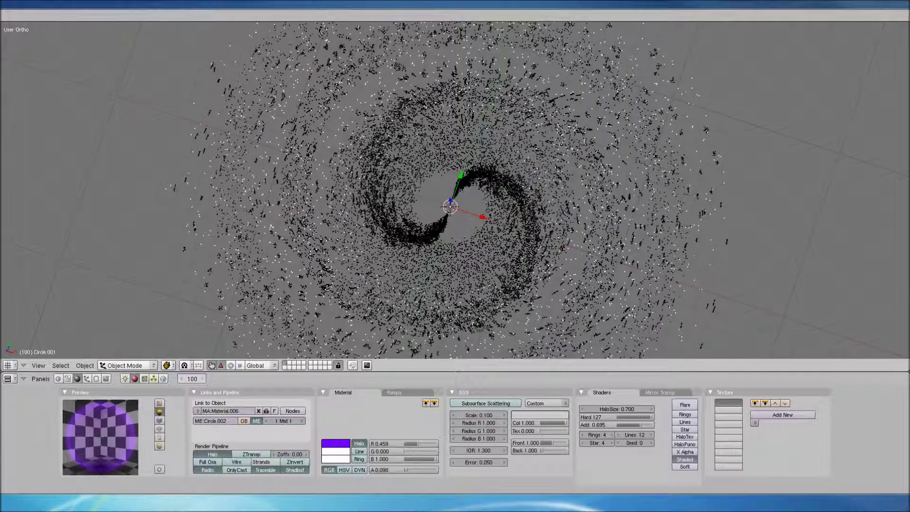
right_click(450, 206)
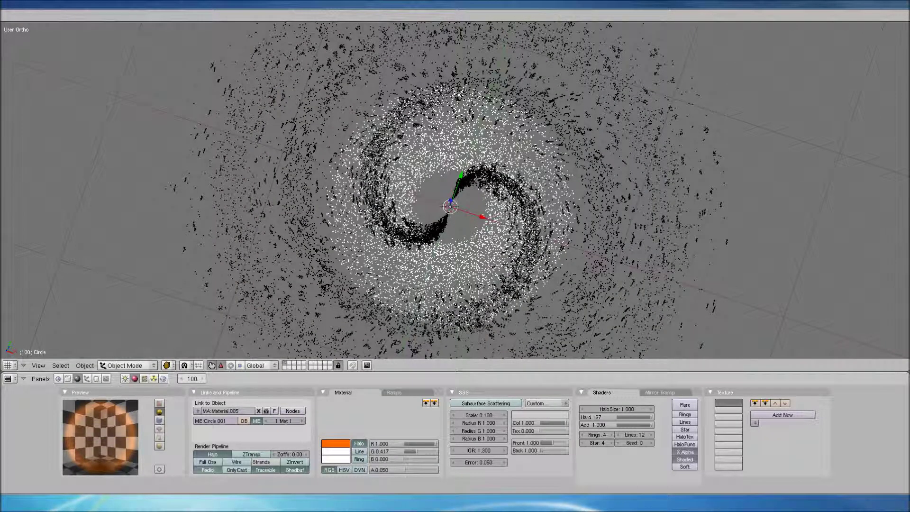
left_click_drag(406, 470, 403, 469)
left_click(403, 469)
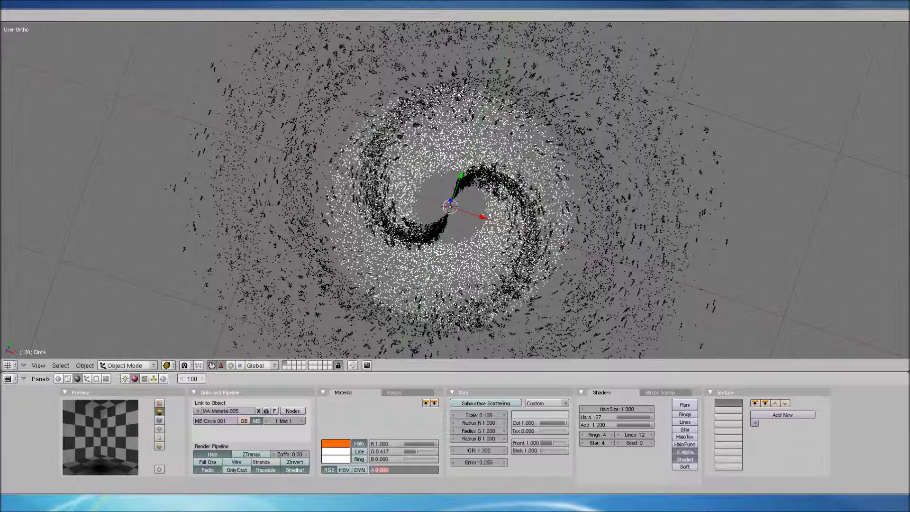
key("BackSpace")
type(".01")
key("Return")
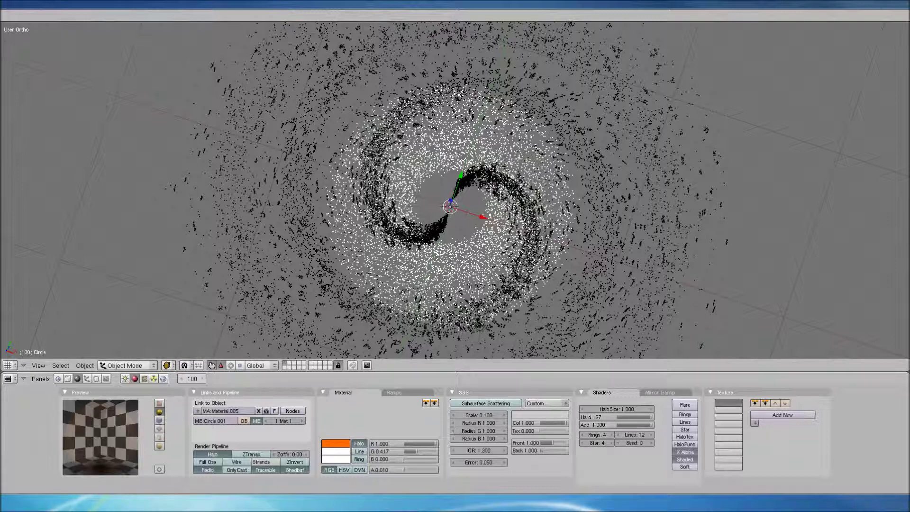
Step: Render frame 100 in the UV/Image Editor and examine the whole galaxy
left_click(8, 364)
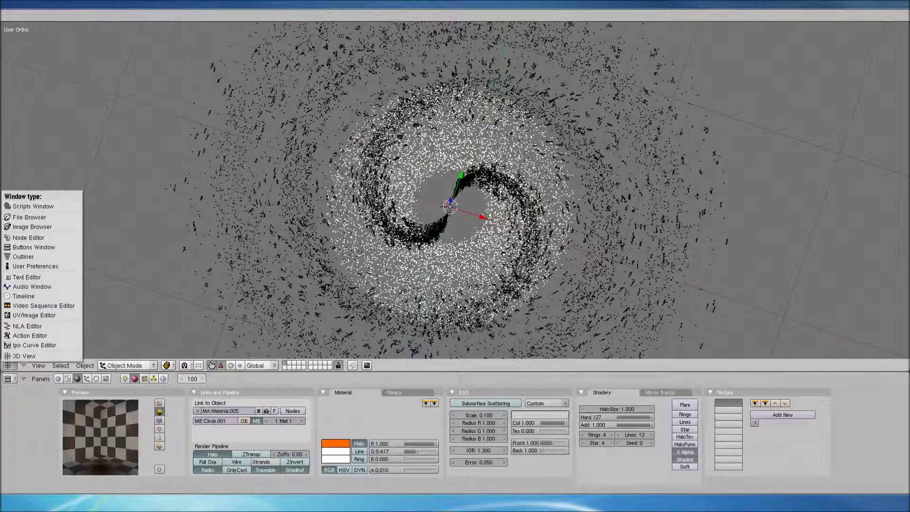
left_click(28, 314)
key("F12")
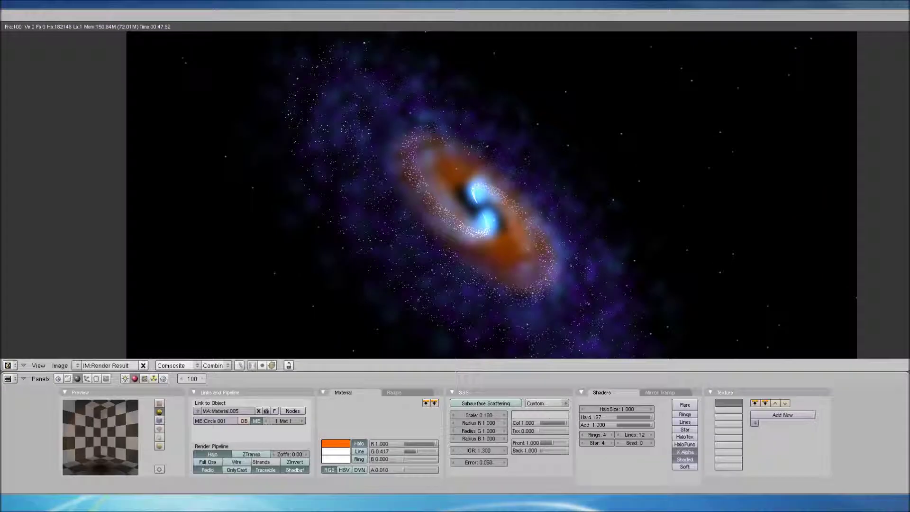
scroll(484, 211, "down", 3)
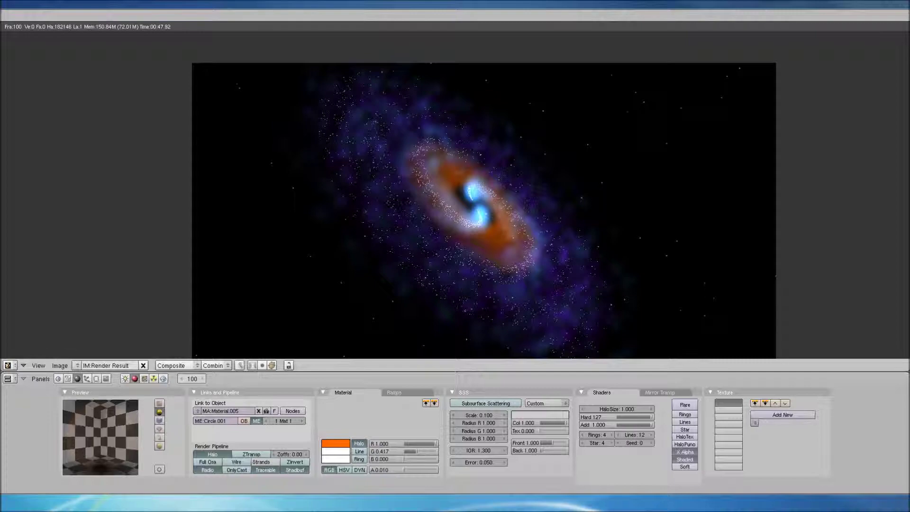
Step: In the 3D top view, add a 50-vertex mesh circle at the galaxy's centre and scale it up by about 2.53
left_click(8, 365)
left_click(29, 355)
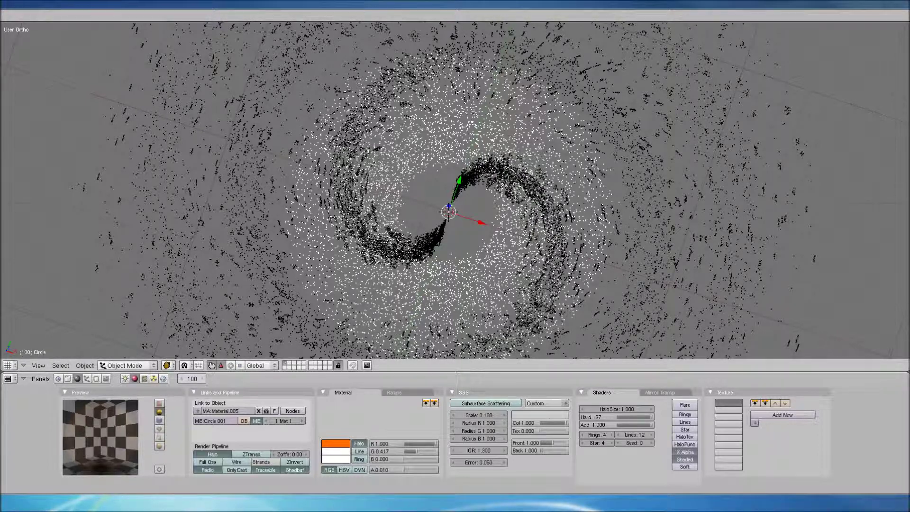
key("KP_7")
key("space")
mouse_move(521, 205)
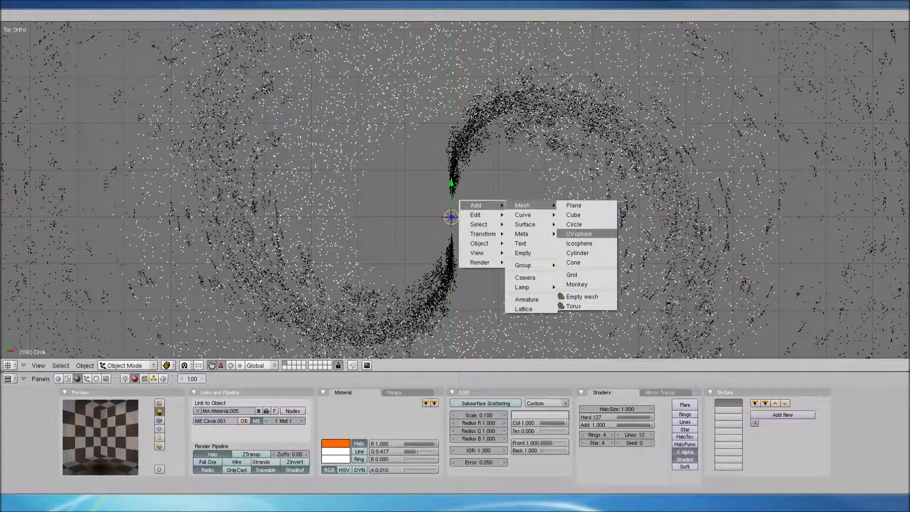
left_click(573, 224)
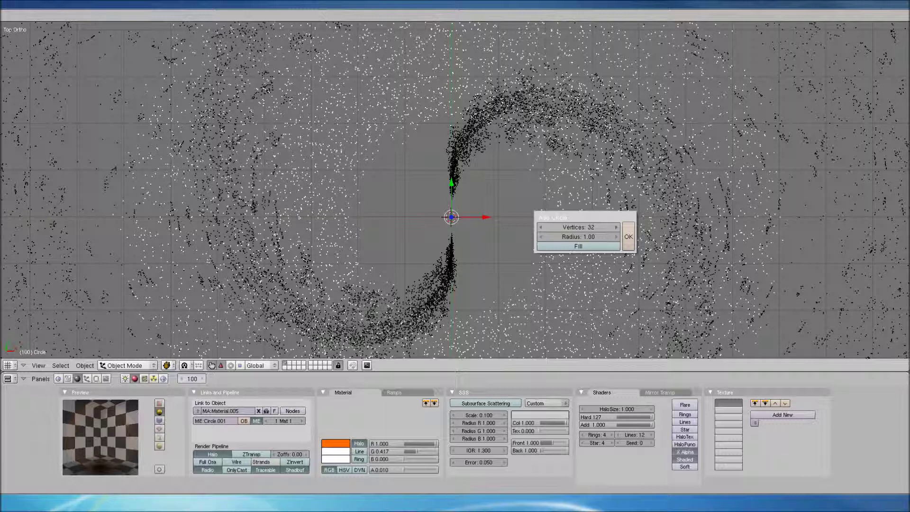
left_click(578, 227)
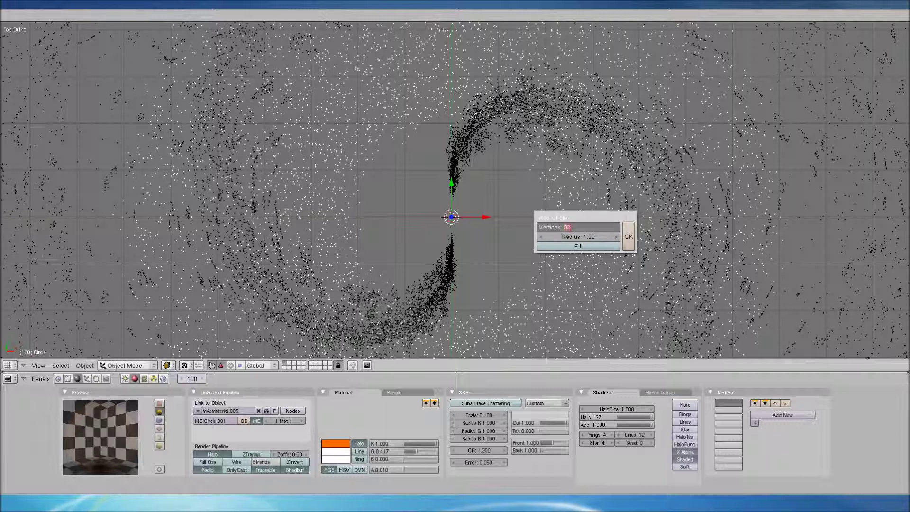
type("50")
key("Return")
left_click(628, 236)
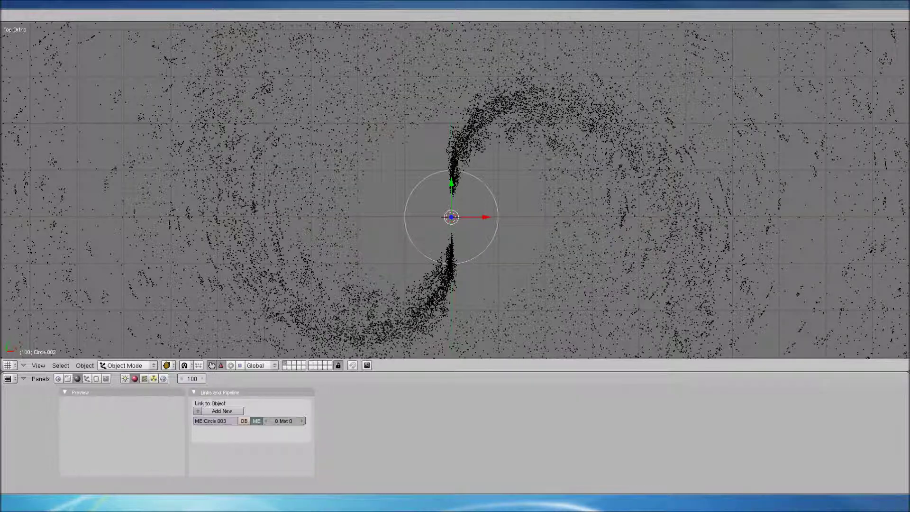
key("s")
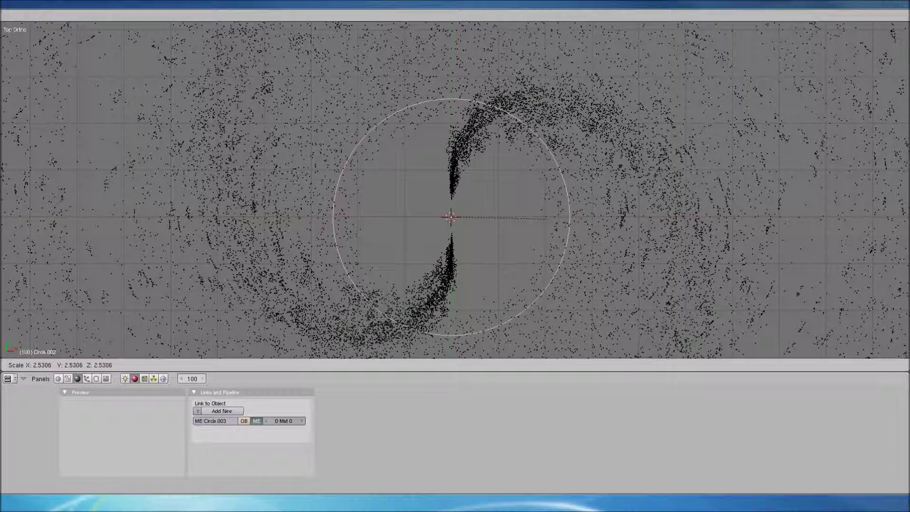
left_click(547, 219)
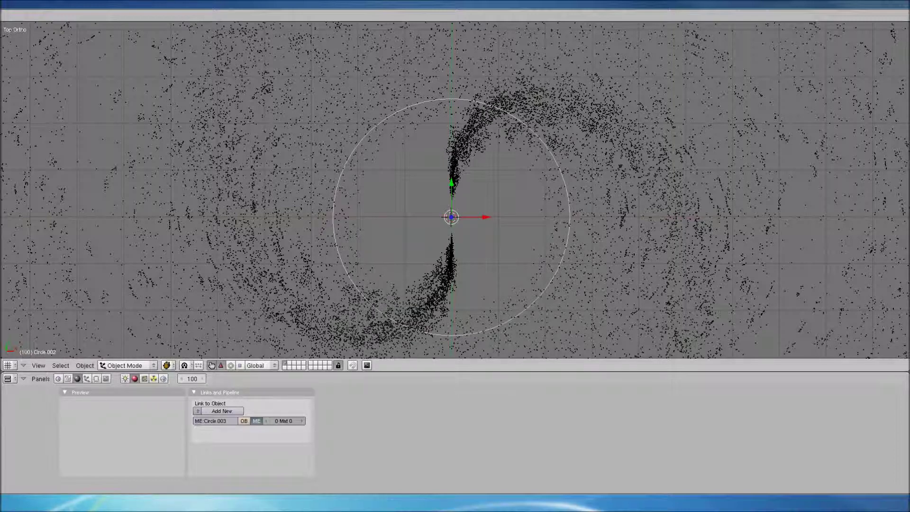
Step: Add a new material to the new circle and enable Halo rendering for it
left_click(222, 411)
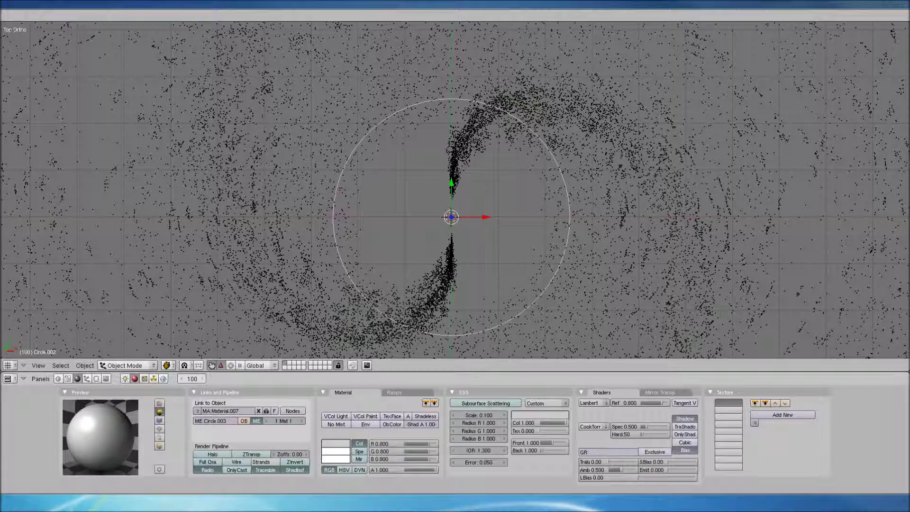
left_click(213, 454)
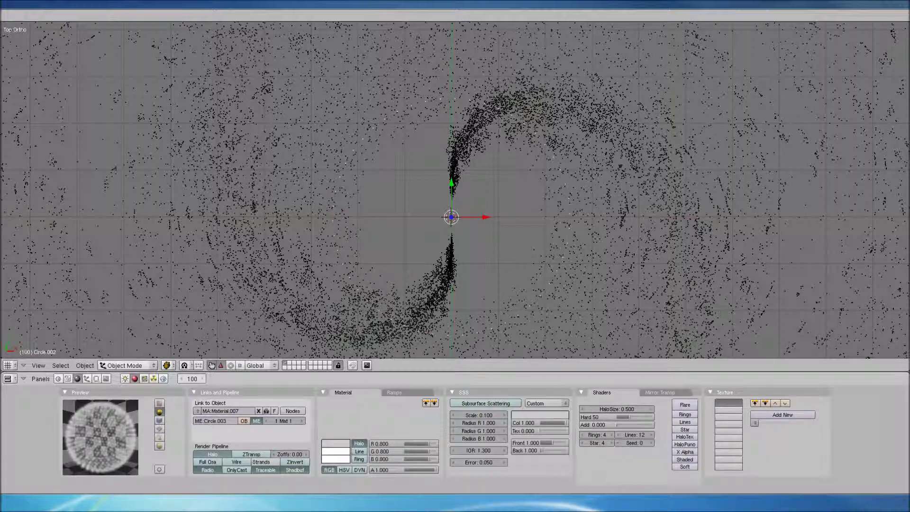
left_click(335, 451)
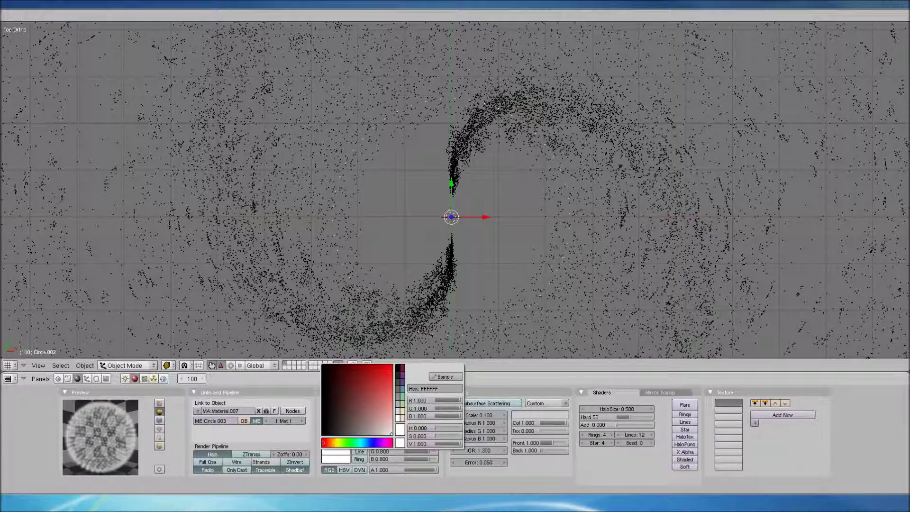
left_click_drag(361, 442, 366, 442)
left_click_drag(384, 379, 391, 366)
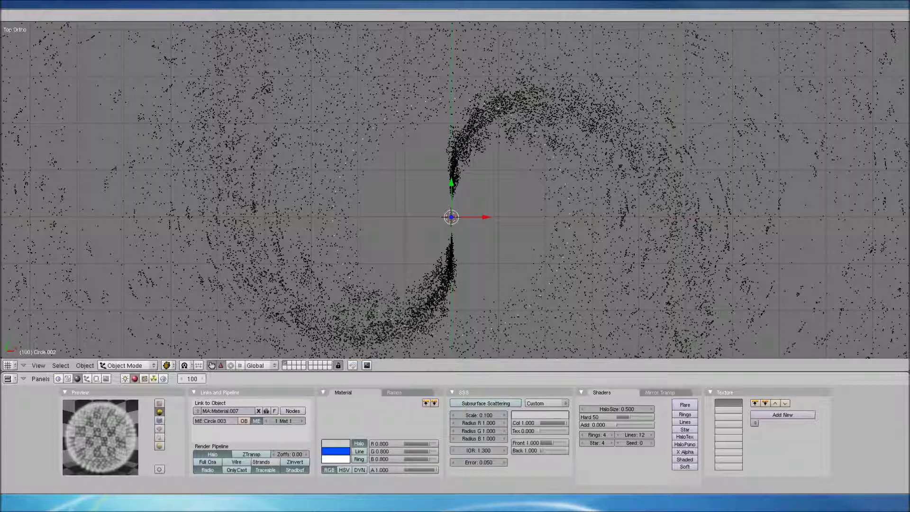
key("ctrl+z")
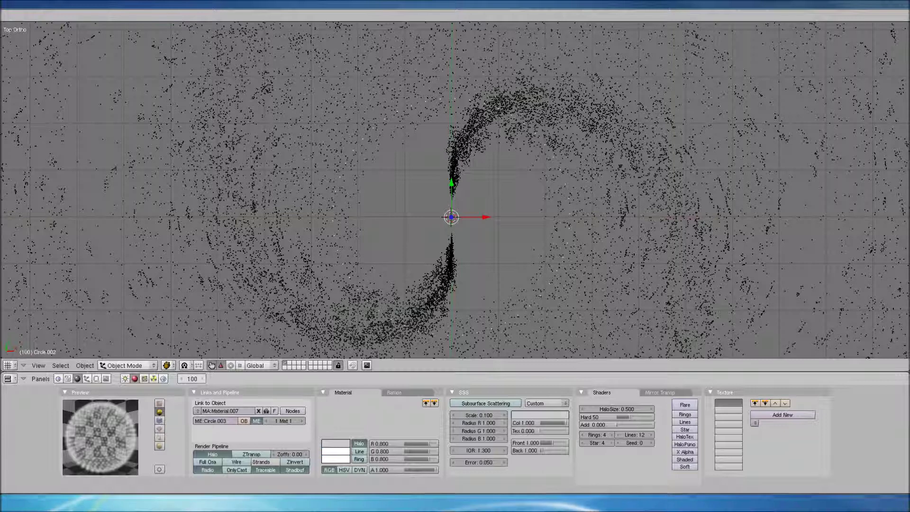
Step: Colour the circle's halo blue with R 0.000, G 0.501 and B 1.000, and set Hard to 127 and Add to 0.483
left_click(335, 443)
left_click_drag(323, 434, 363, 434)
left_click(391, 358)
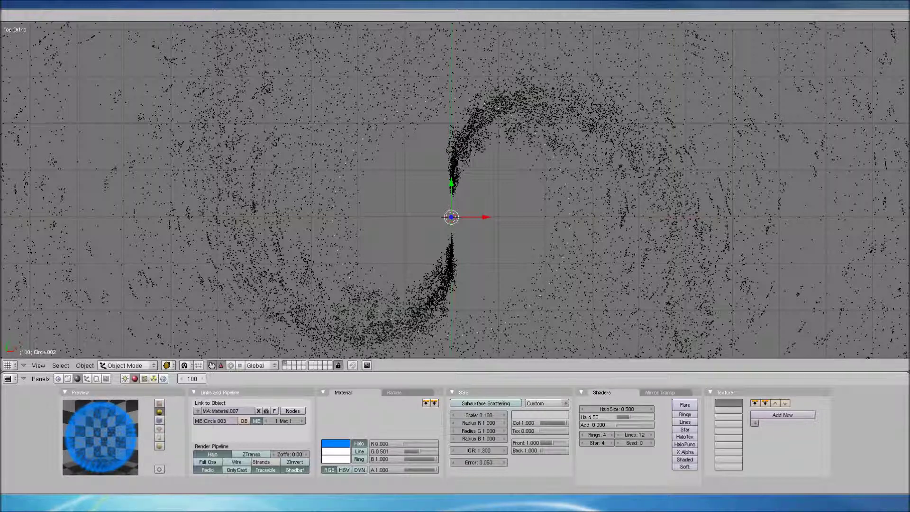
left_click_drag(629, 416, 653, 425)
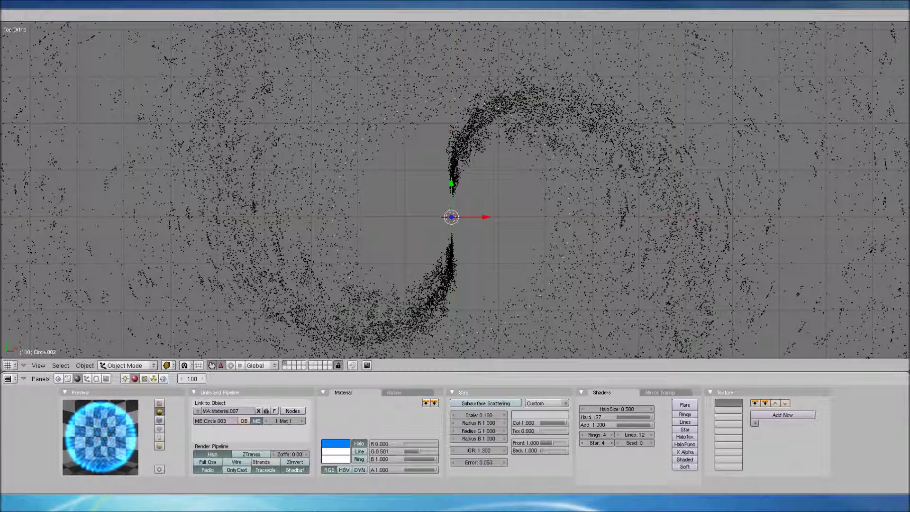
left_click_drag(655, 425, 632, 424)
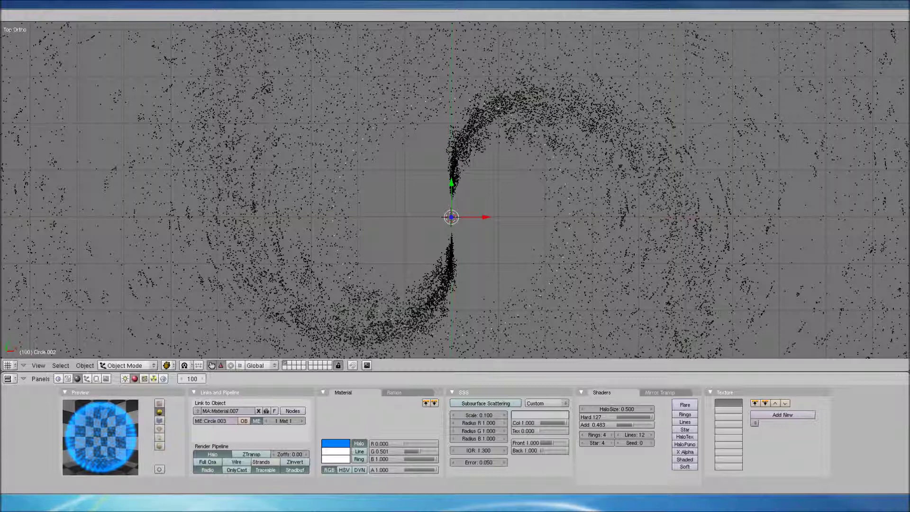
Step: Lower the blue halo material's alpha to 0.010
left_click_drag(433, 469, 417, 469)
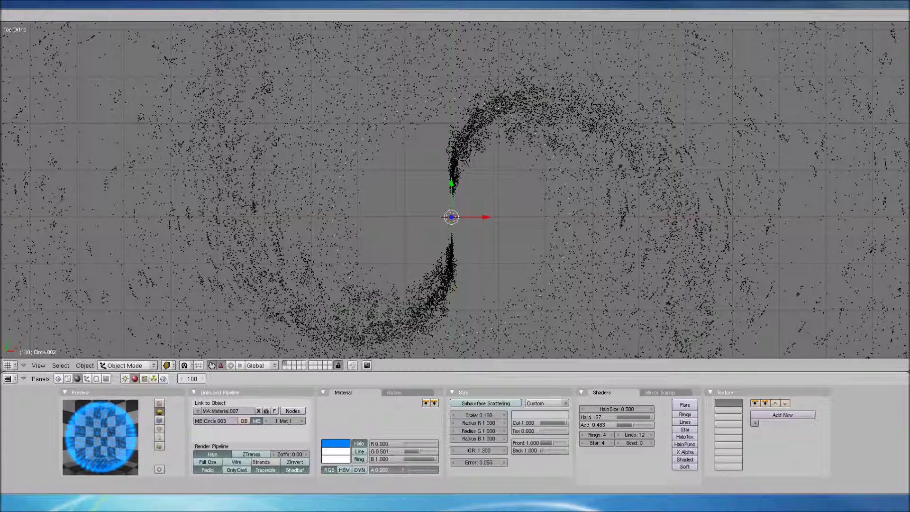
left_click_drag(404, 470, 401, 470)
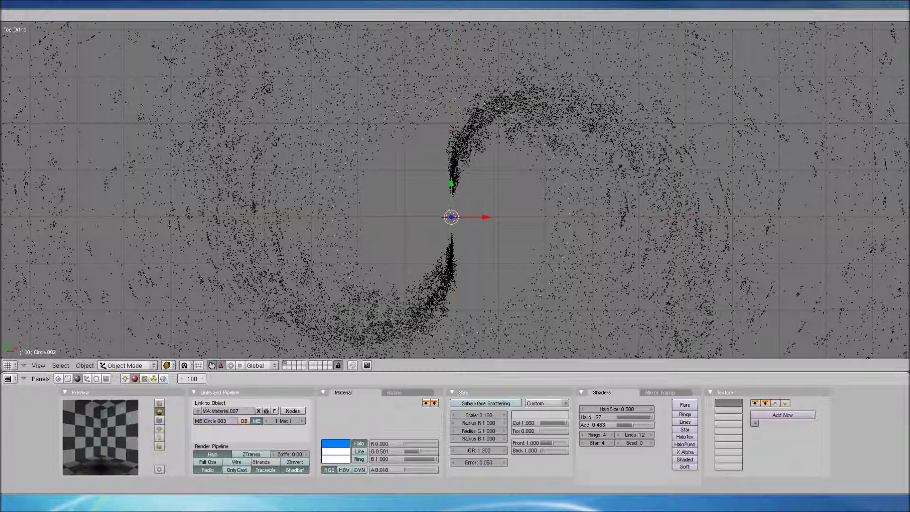
left_click(382, 469)
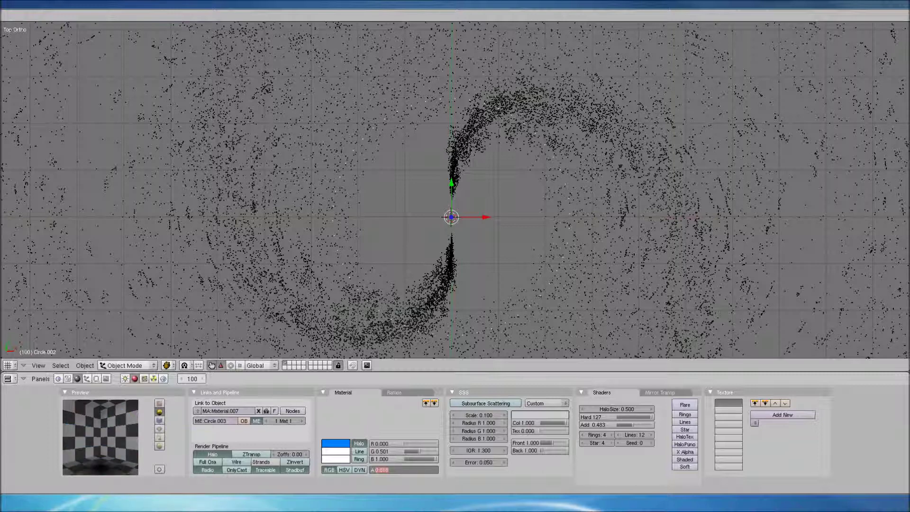
key("BackSpace")
type("0.01")
key("Return")
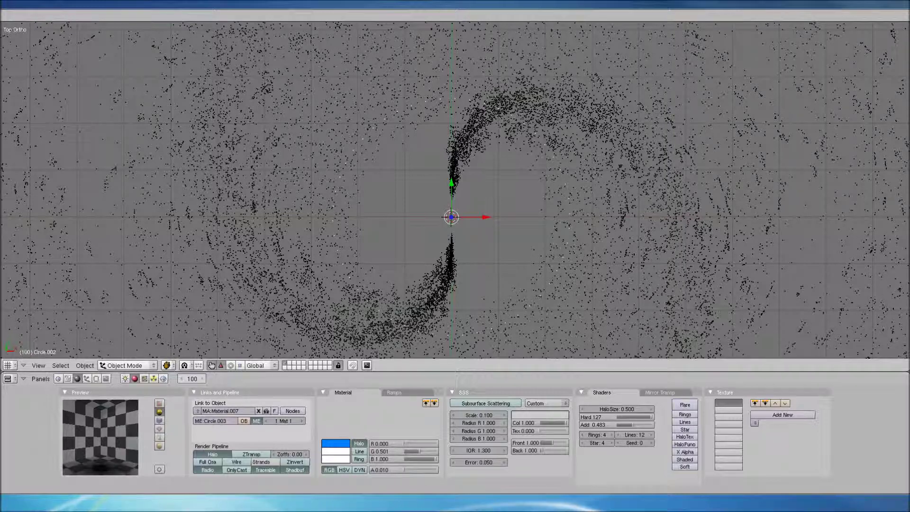
scroll(454, 190, "down", 3)
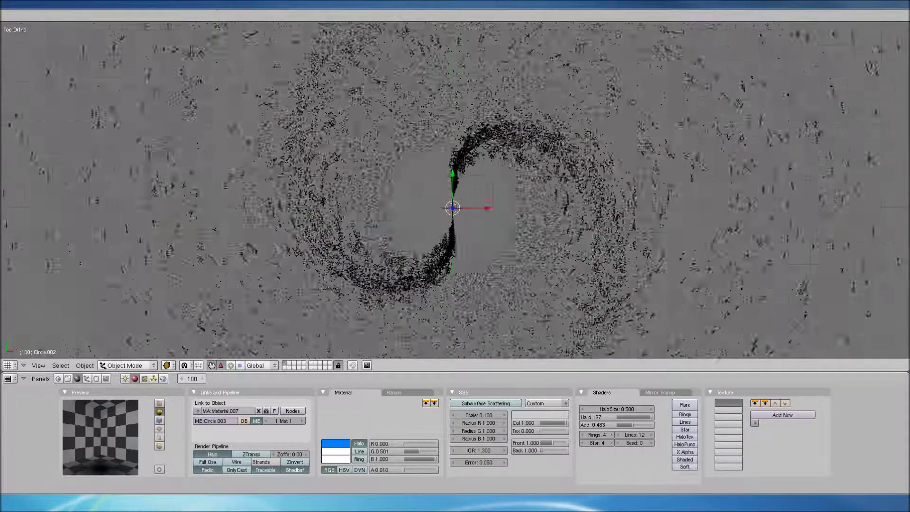
scroll(455, 190, "up", 3)
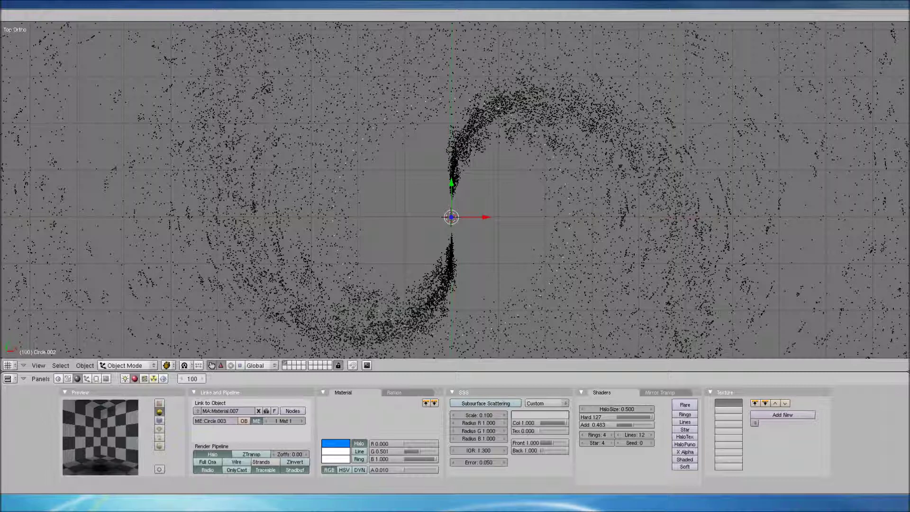
Step: Raise the blue halo material's alpha to 0.030, and increase it further to 0.040
left_click(382, 470)
key("BackSpace")
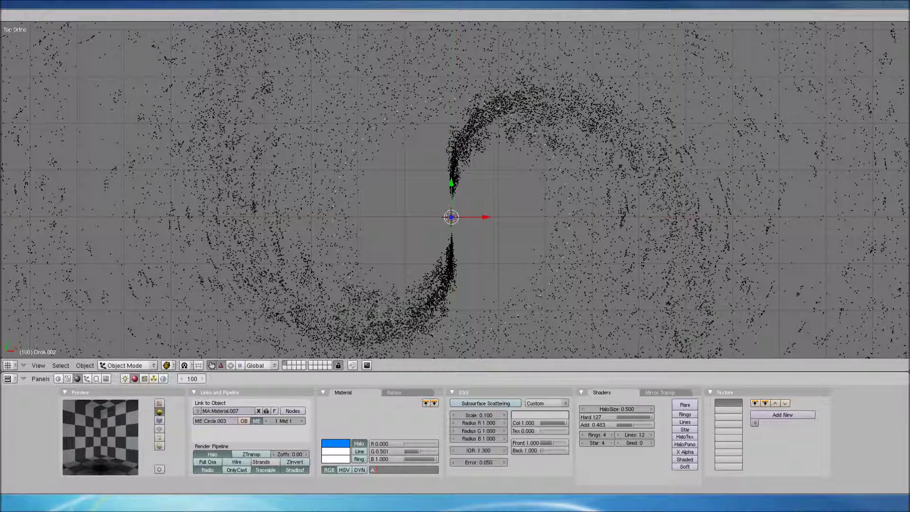
type("0.03")
key("Return")
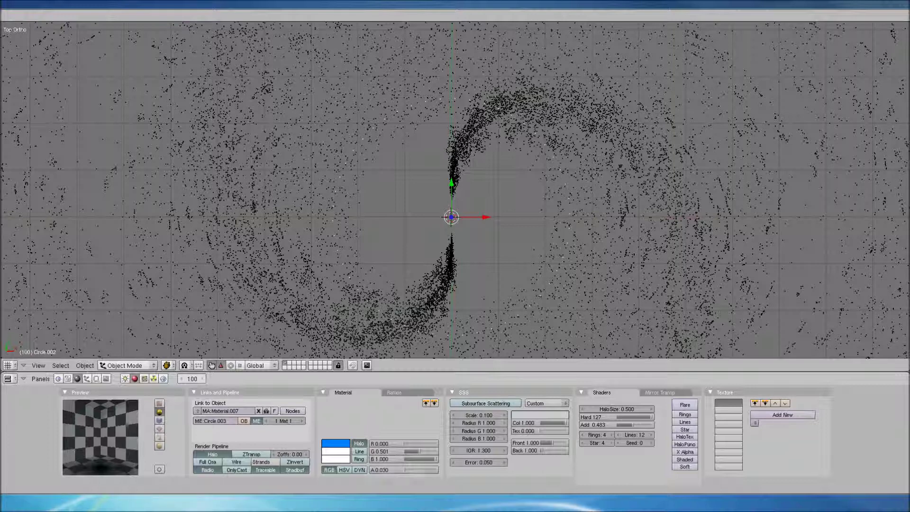
left_click(382, 469)
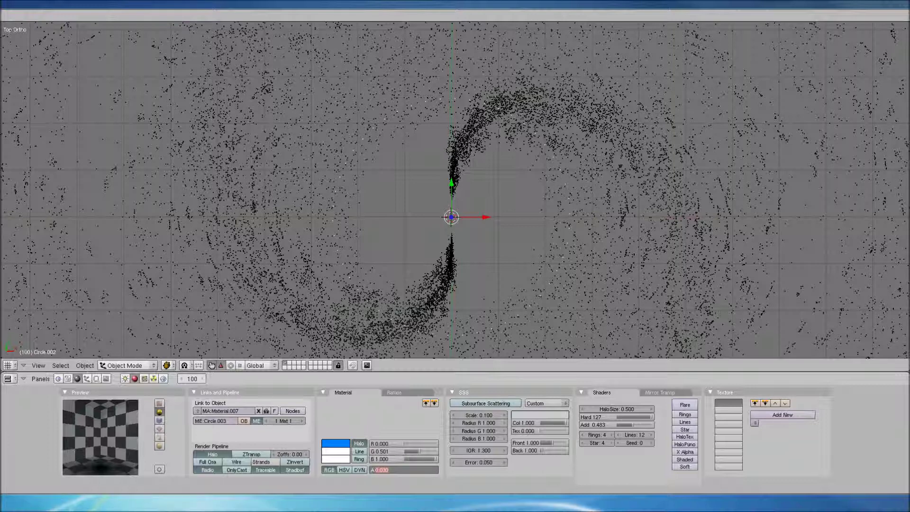
type("0")
type(".04")
key("Return")
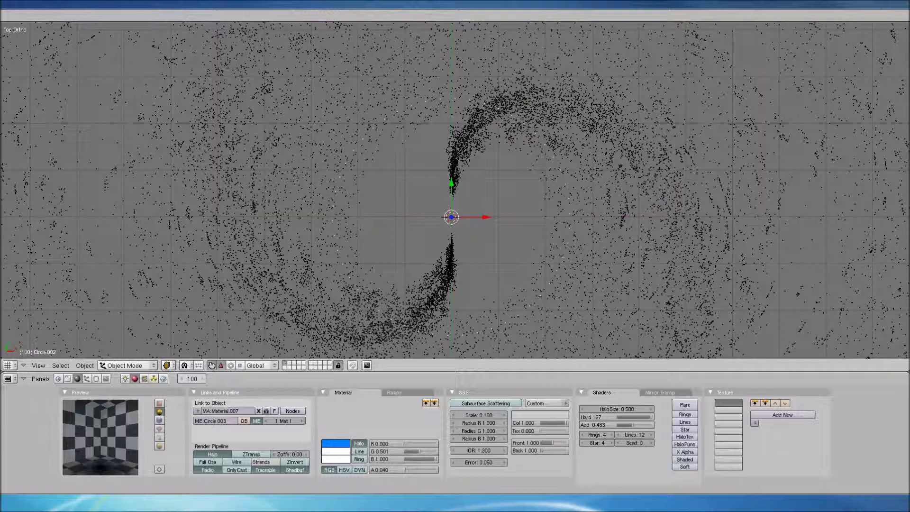
Step: Set the alpha of the blue halo material to 0.100
left_click(387, 469)
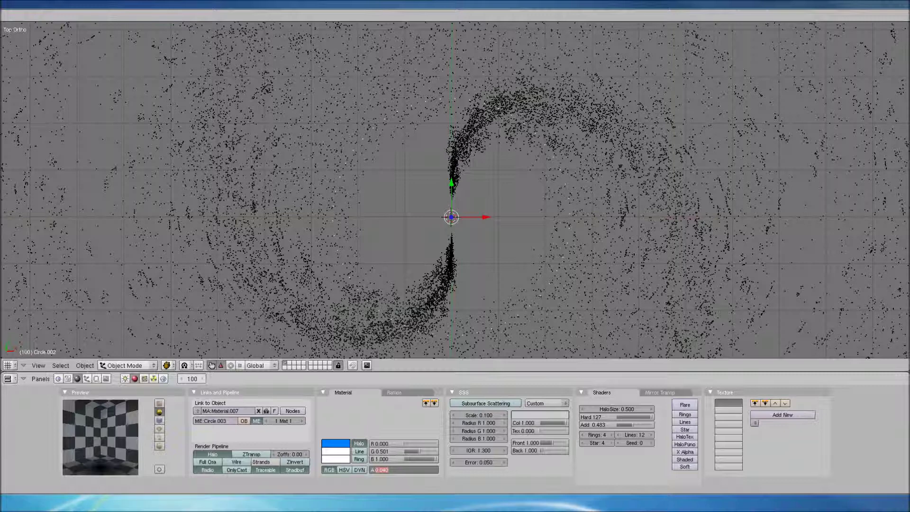
type("0.1")
key("Return")
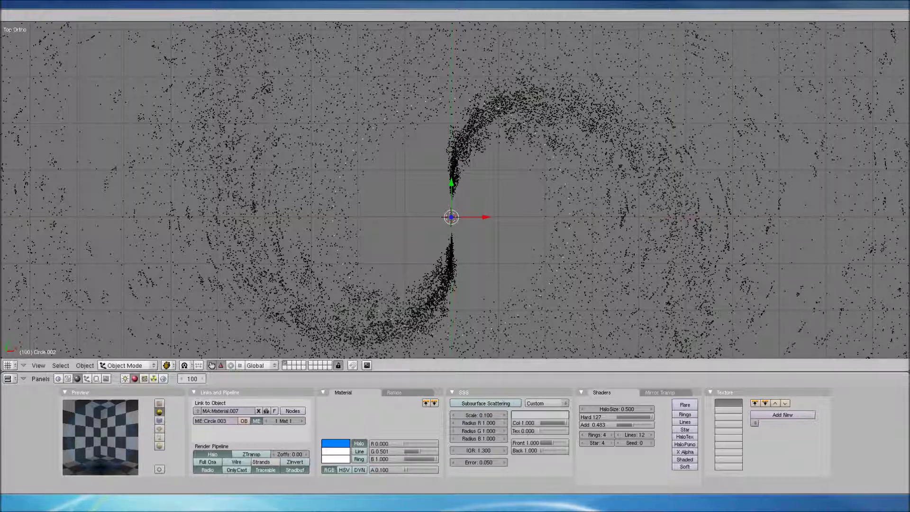
Step: Increase the blue halo material's alpha to 0.150
left_click(386, 470)
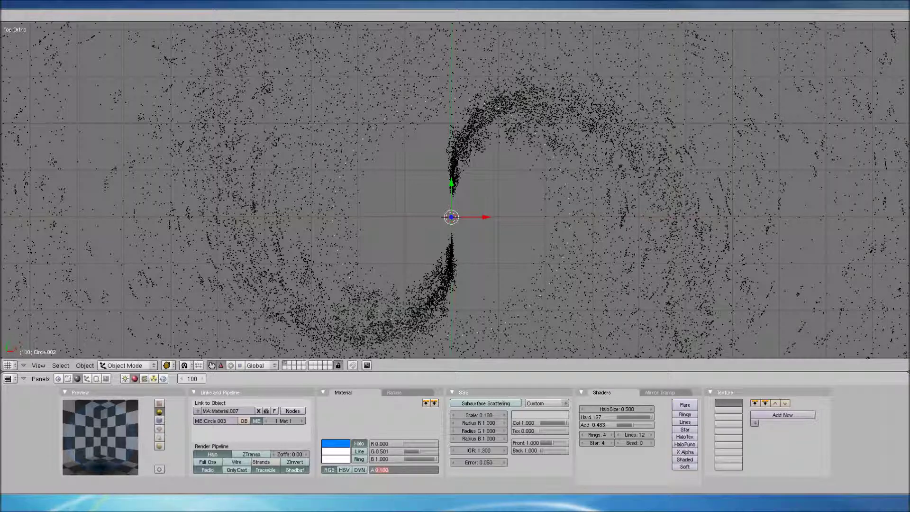
key("BackSpace")
type("0.15")
key("Return")
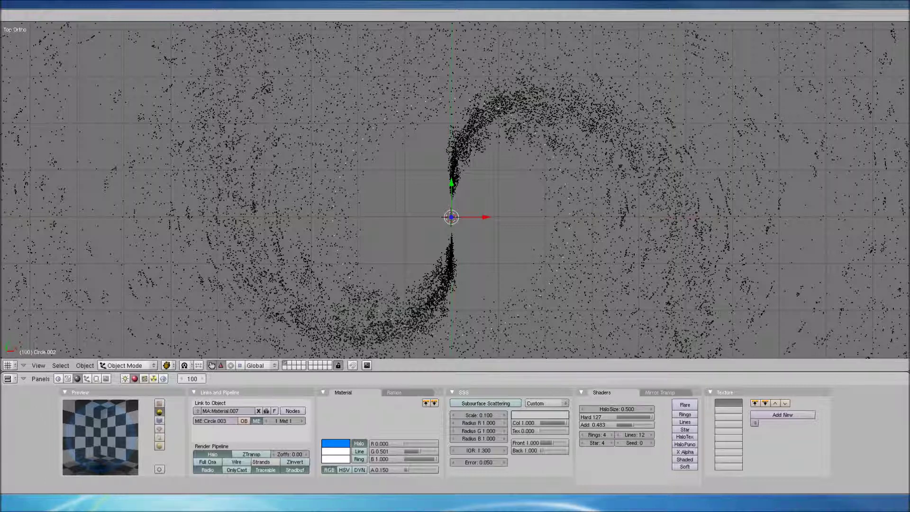
Step: Increase the HaloSize of the blue halo material to 1.000
left_click(651, 409)
left_click(651, 408)
left_click(650, 409)
left_click(650, 409)
left_click(651, 408)
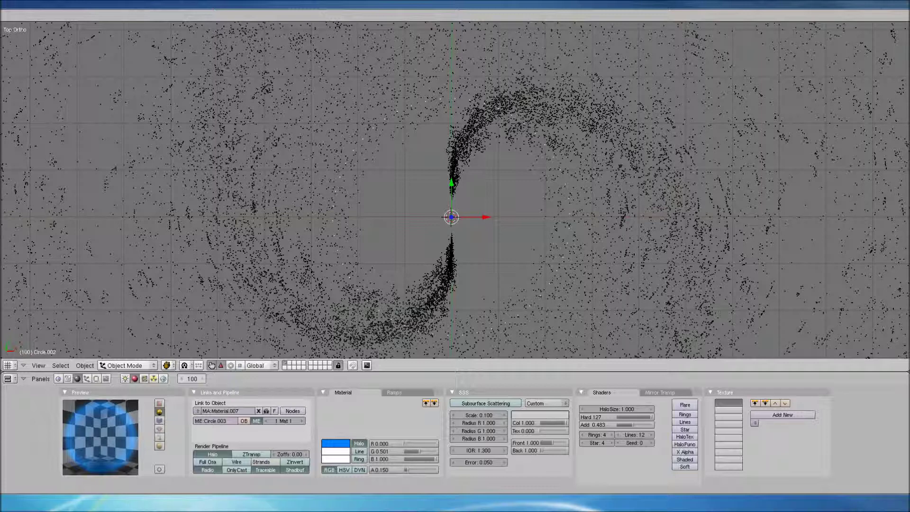
Step: Show the frame 100 render result in the UV/Image Editor and examine the blue glow around the galaxy's centre
mouse_move(455, 493)
left_click(8, 365)
left_click(33, 314)
scroll(455, 189, "up", 3)
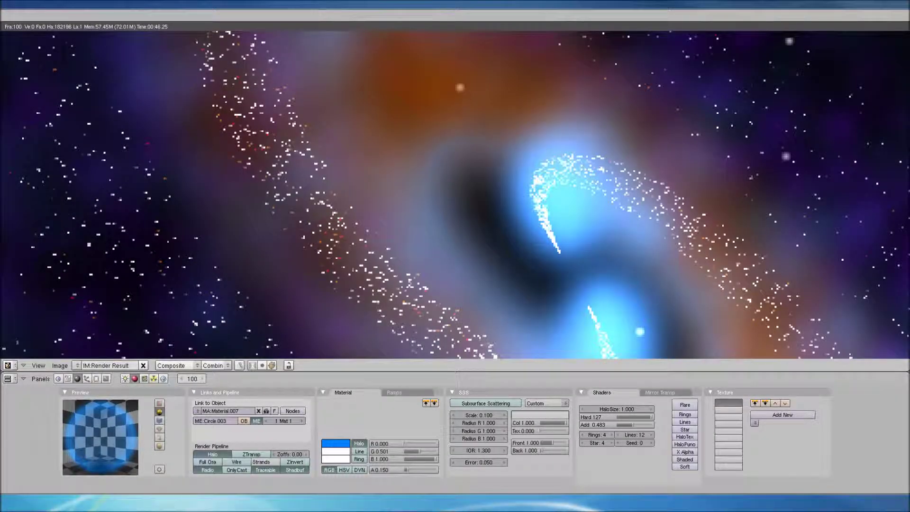
scroll(455, 195, "down", 3)
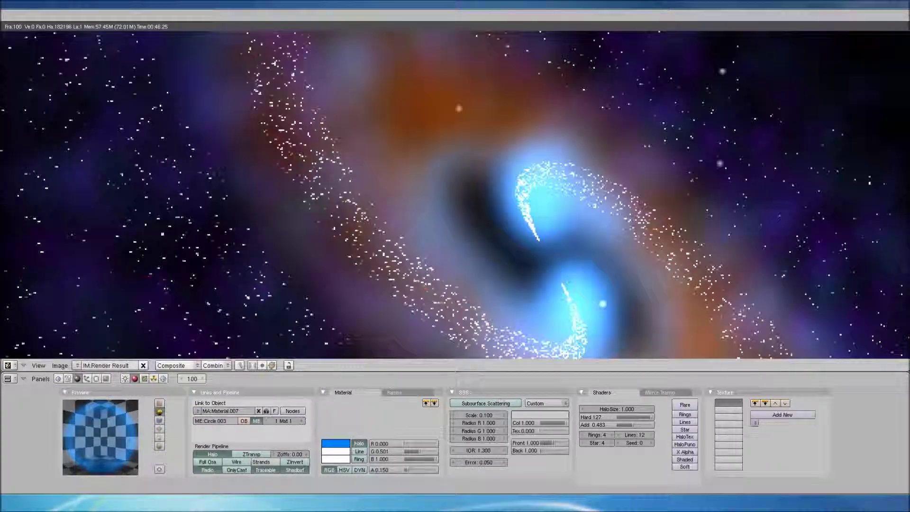